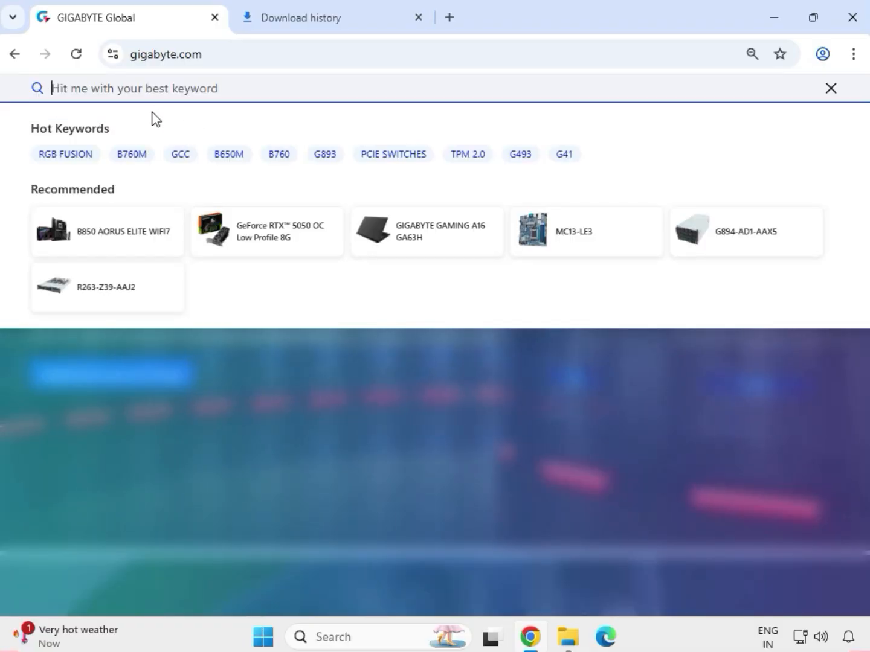
Step: Search the GIGABYTE site for "GA-H110M-Gaming 3", filter the results to products, and open the rev. 1.0 motherboard page
text(GA-H110M-Gaming 3)
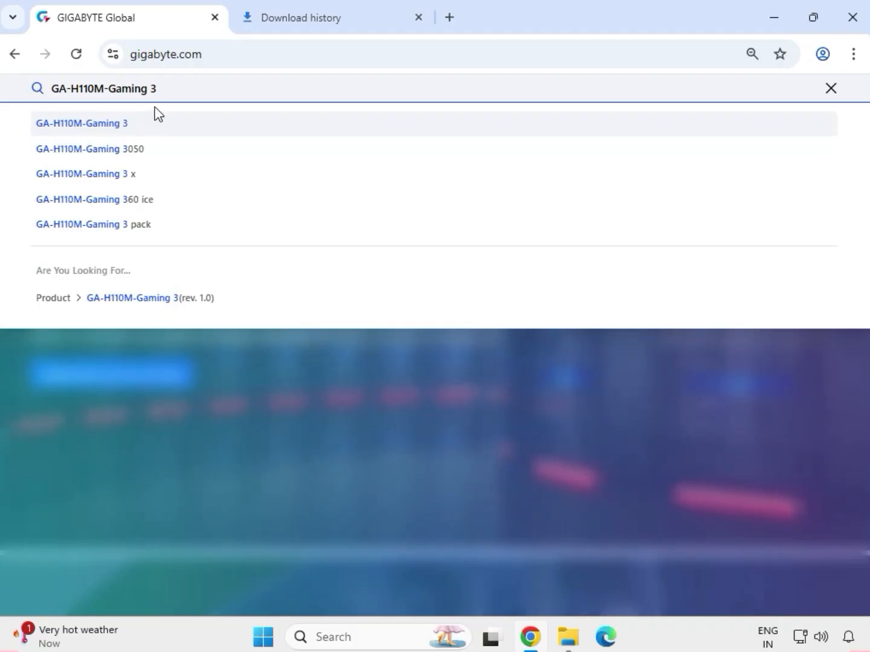
key(Return)
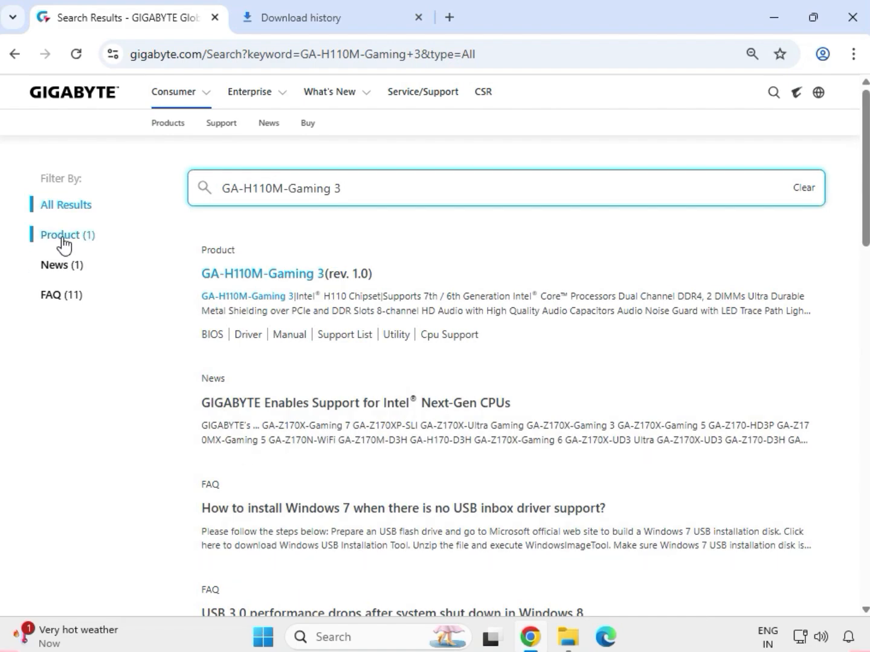
click(63, 236)
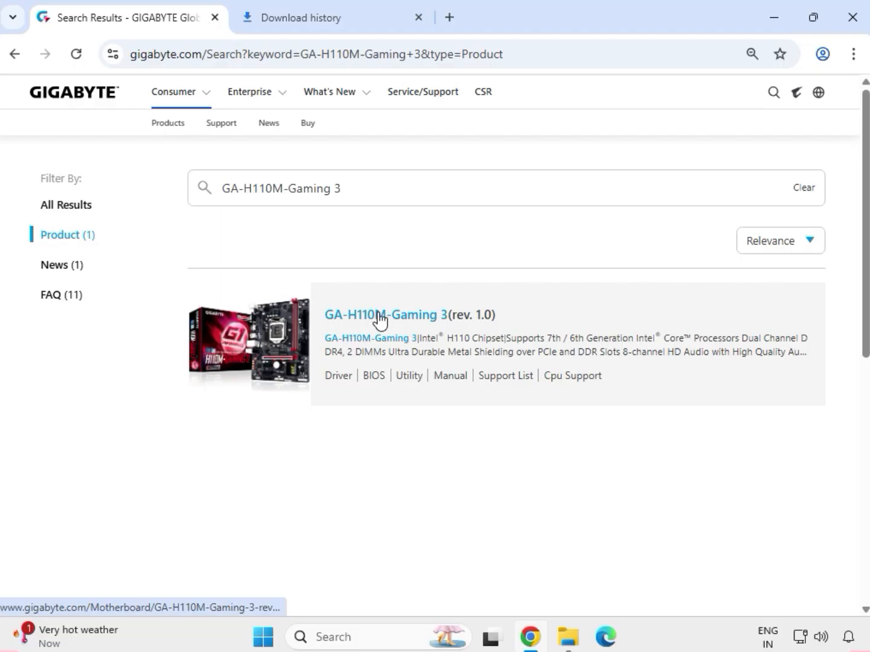
click(380, 316)
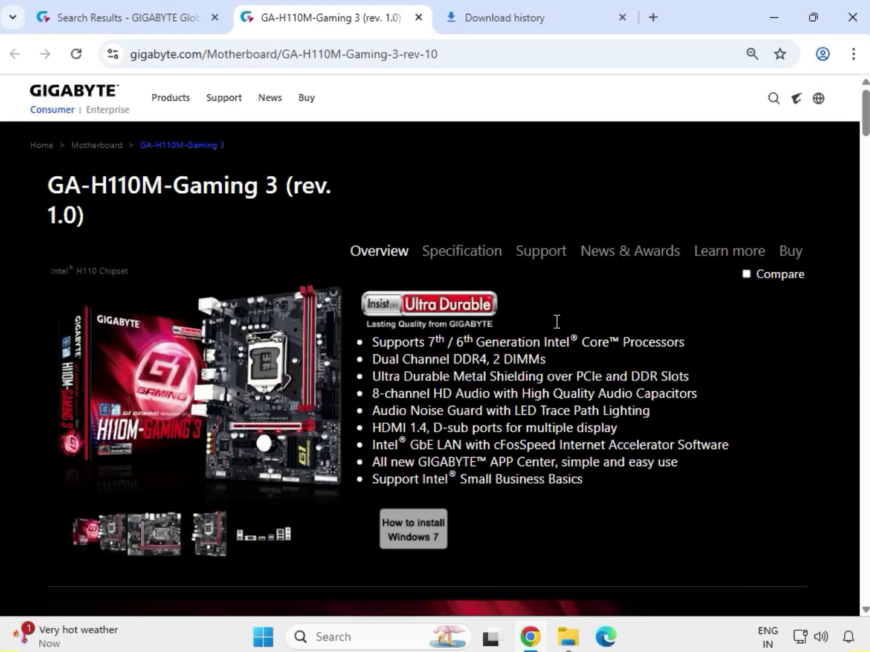
Step: Open the motherboard's support downloads and filter the drivers to Windows 10 64bit
click(529, 258)
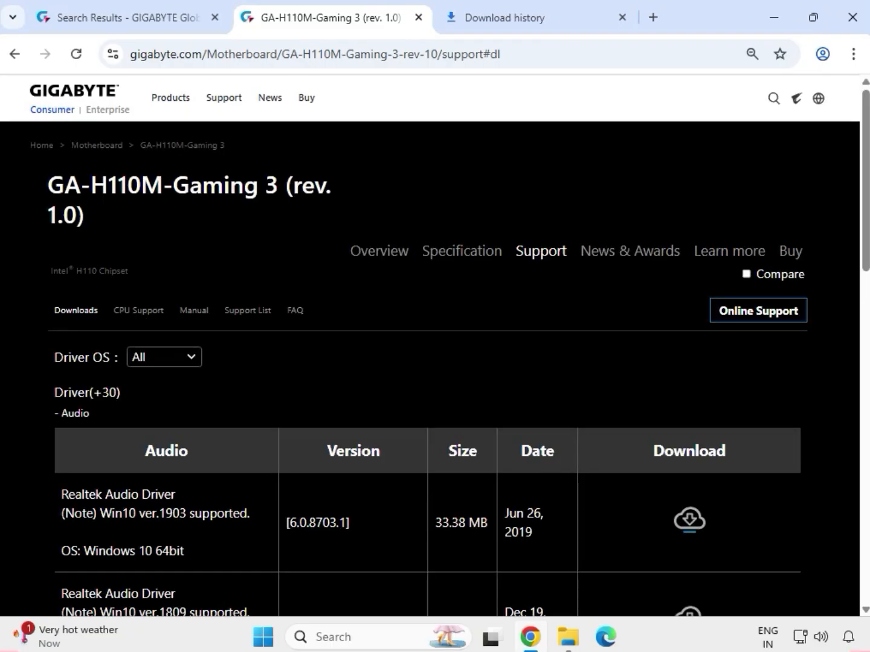
click(188, 358)
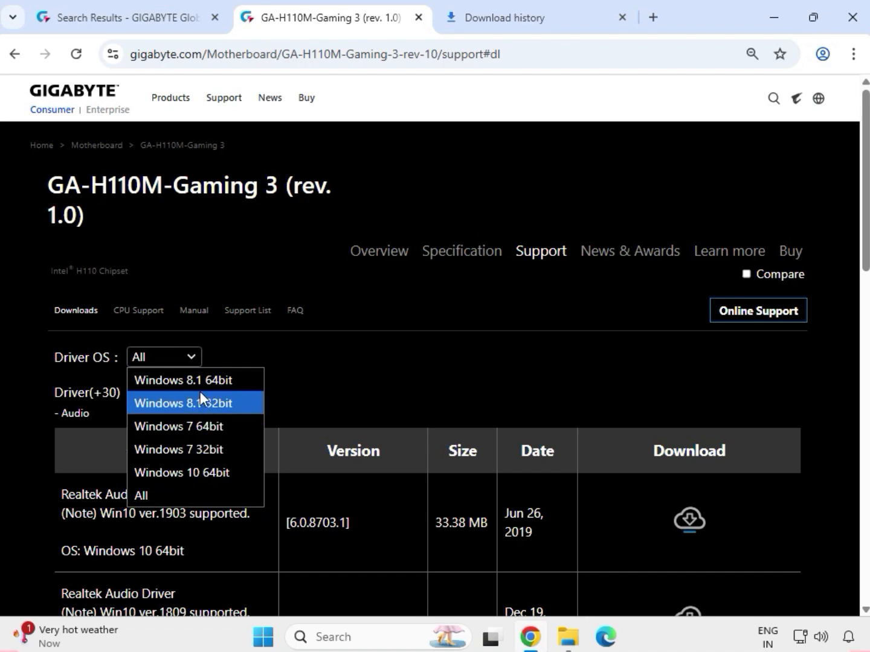
click(206, 474)
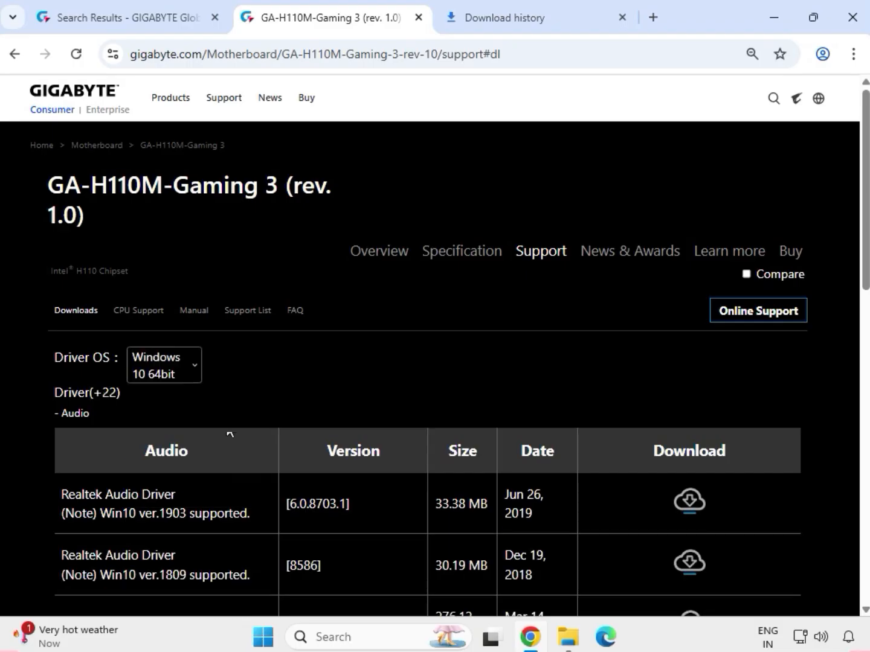
Step: Download the Realtek Audio Driver version 6.0.8703.1 for Win10 ver.1903 and check its download progress
drag(95, 417, 64, 418)
scroll(84, 448, down, 5)
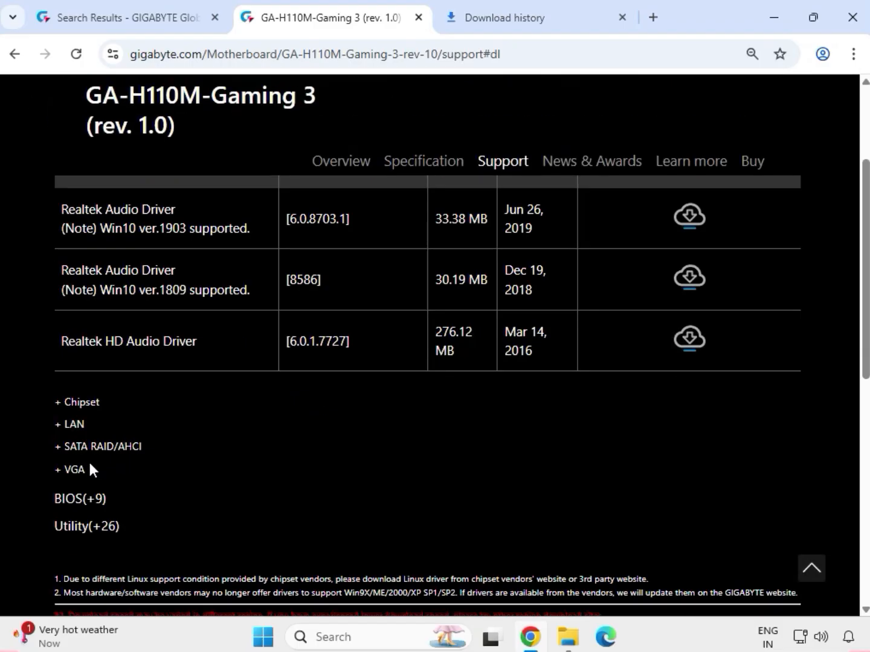
scroll(89, 462, up, 5)
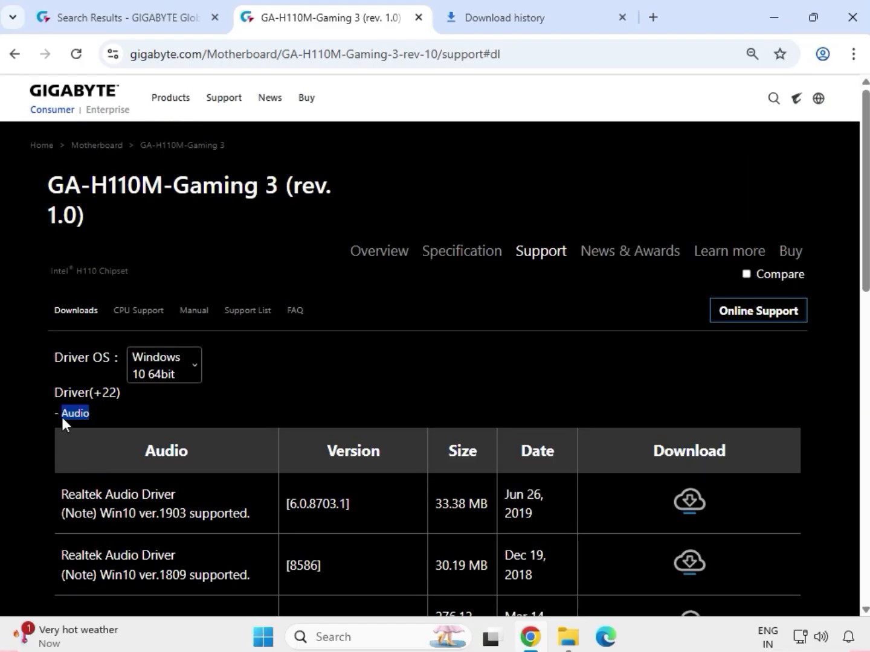
drag(67, 489, 174, 499)
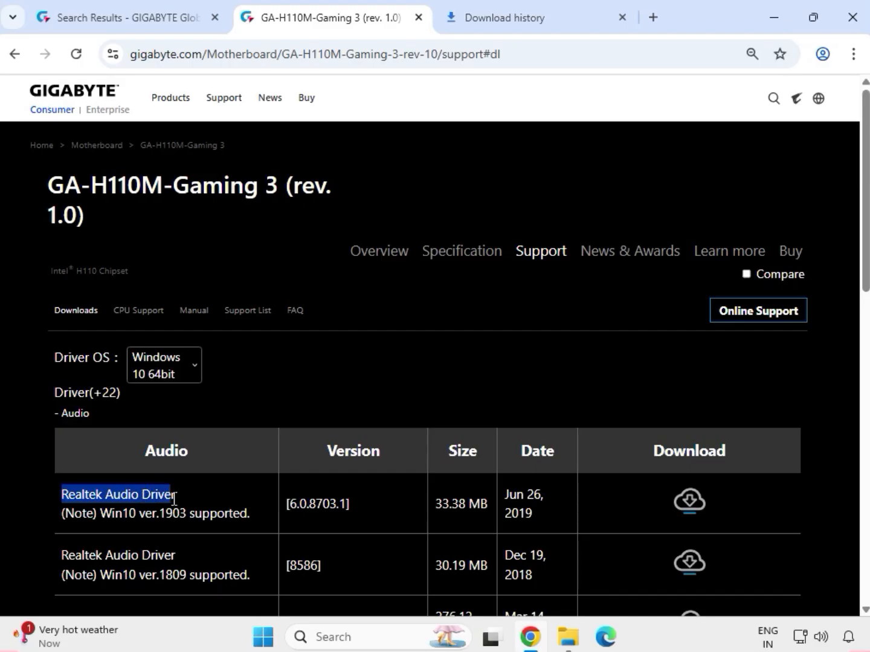
click(689, 502)
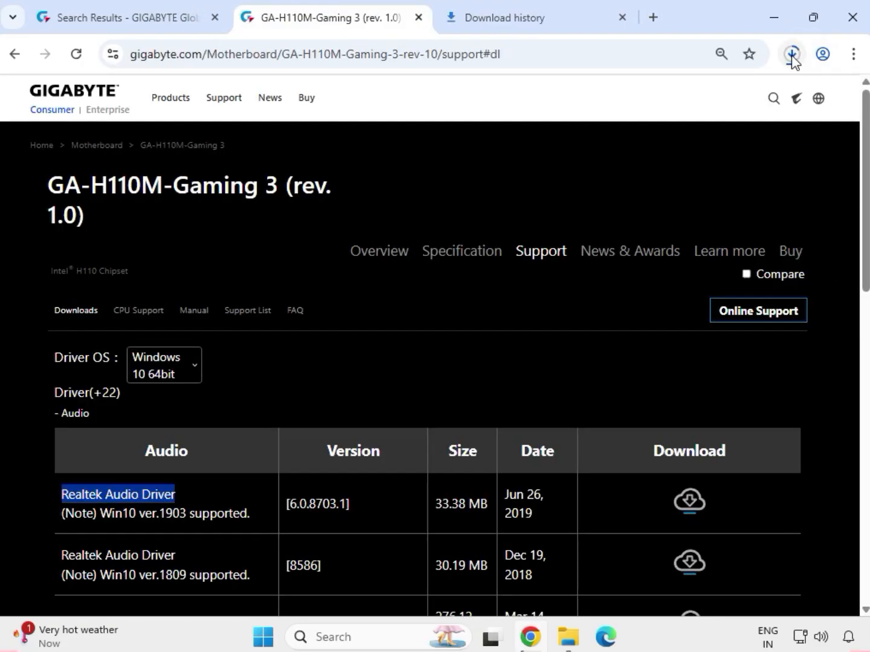
click(791, 55)
click(732, 422)
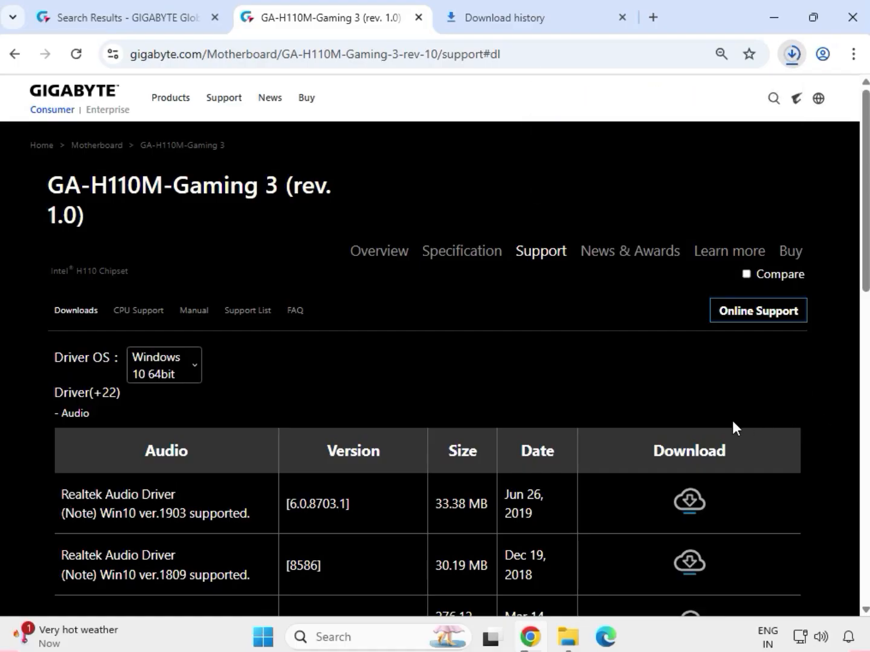
Step: Download the Realtek Audio Driver version 8586 for Win10 ver.1809
scroll(665, 419, down, 5)
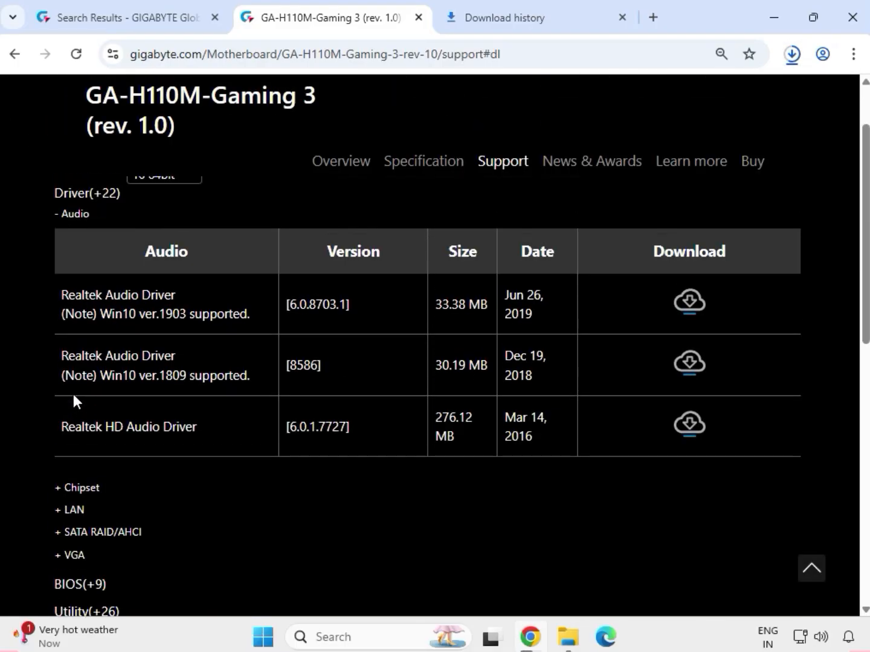
drag(62, 356, 188, 362)
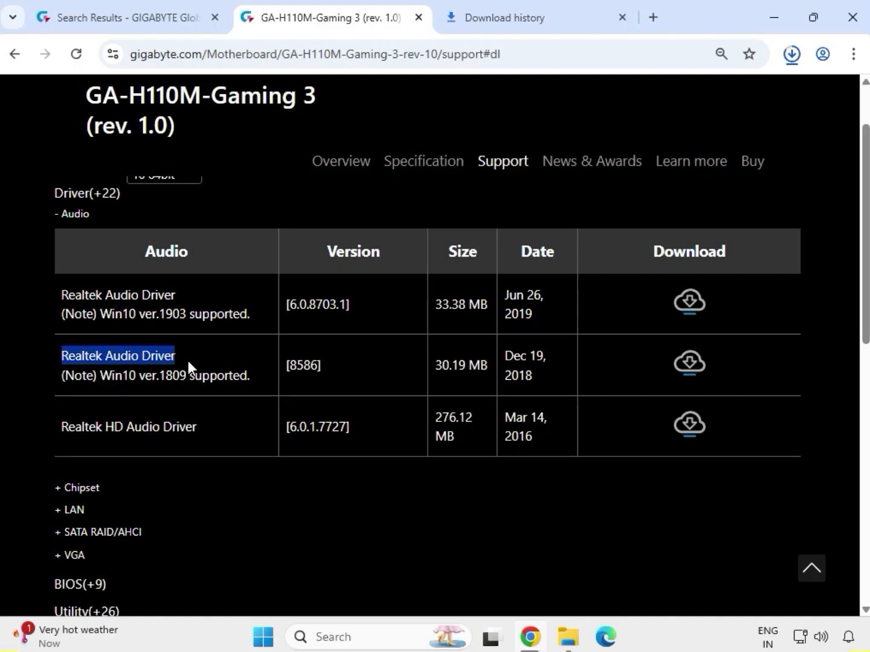
click(682, 370)
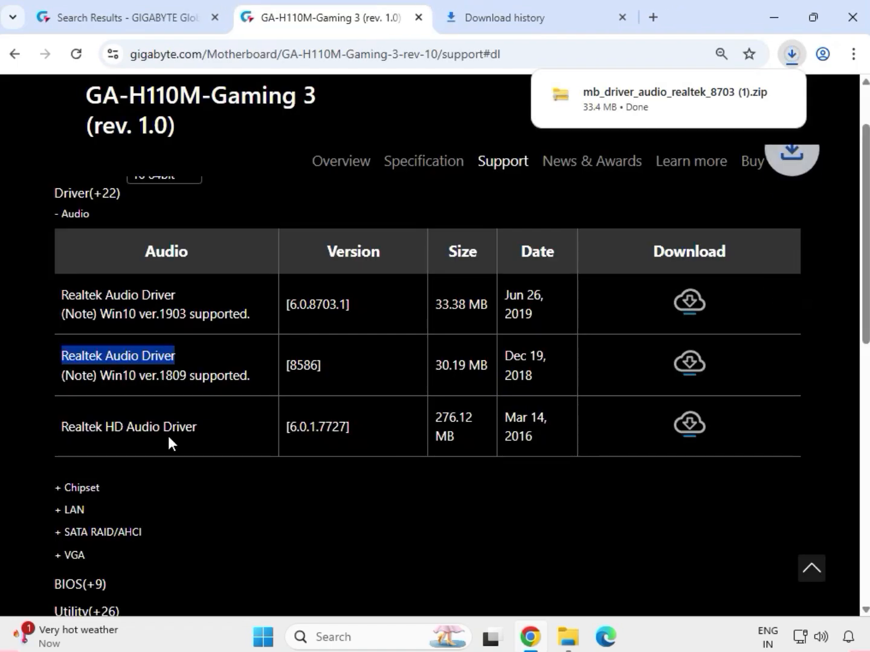
Step: Expand the Chipset drivers and download Intel INF installation version 10.1.18243.8188
scroll(169, 437, down, 1)
double_click(81, 402)
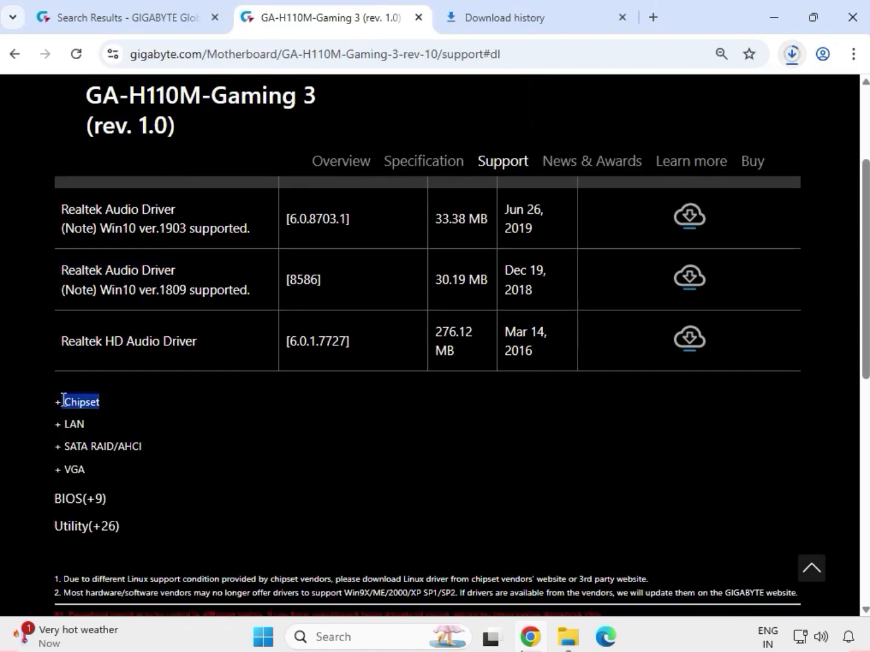
click(63, 402)
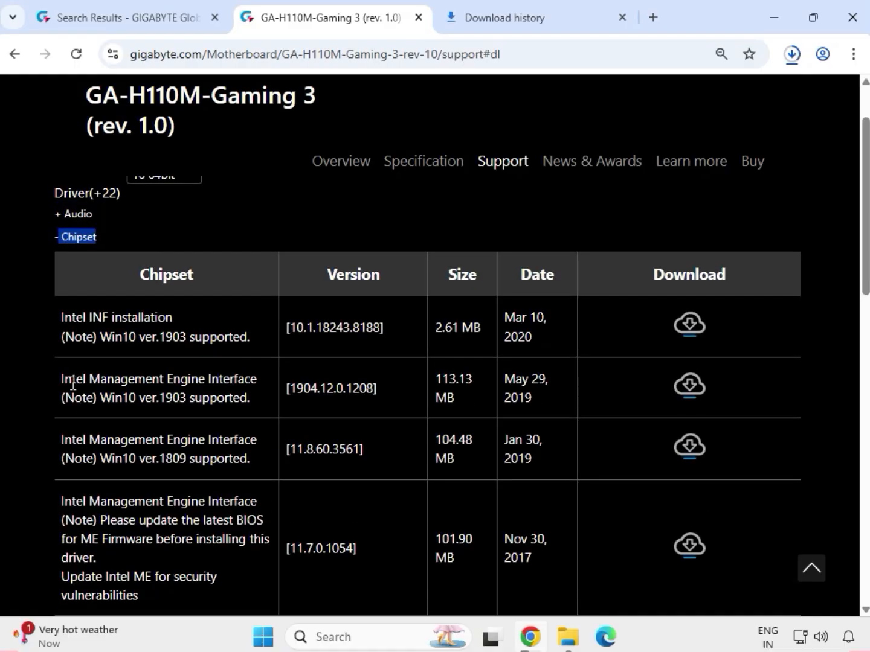
double_click(62, 318)
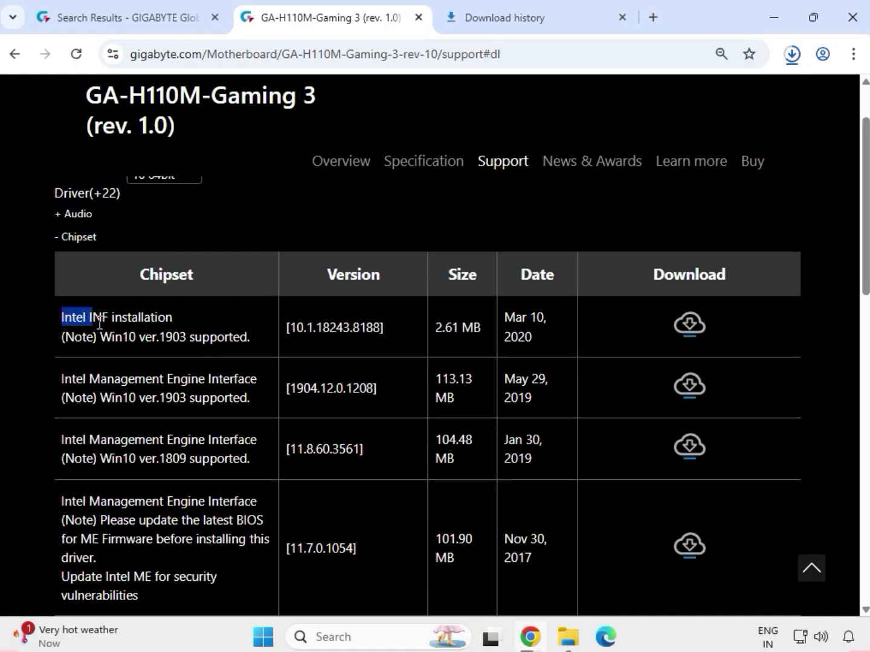
drag(105, 323, 251, 340)
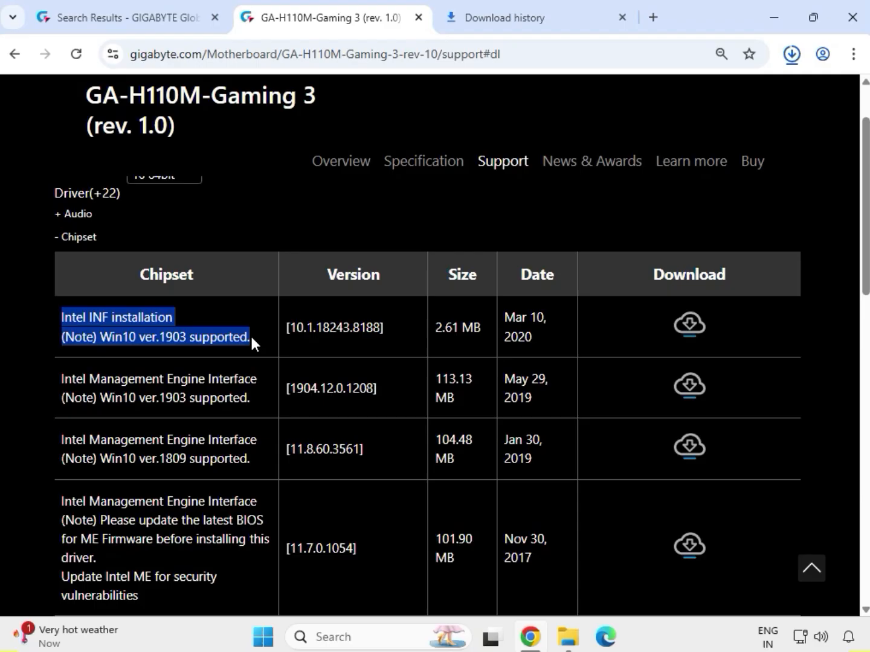
click(694, 335)
Step: Expand the LAN drivers and download the Intel LAN driver version 23.5
scroll(342, 468, down, 3)
scroll(339, 469, down, 2)
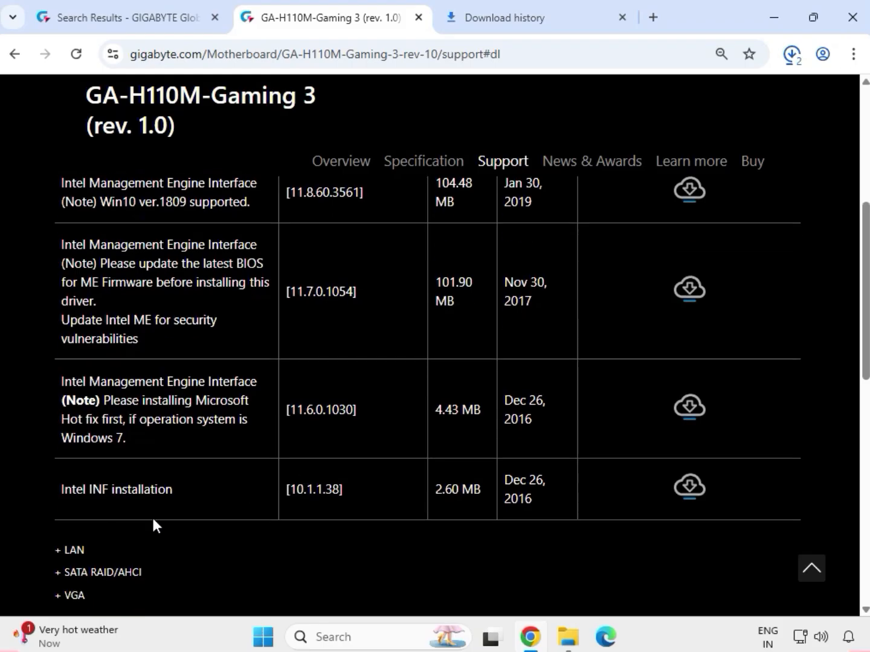
drag(85, 552, 75, 550)
scroll(131, 520, up, 1)
scroll(130, 519, down, 2)
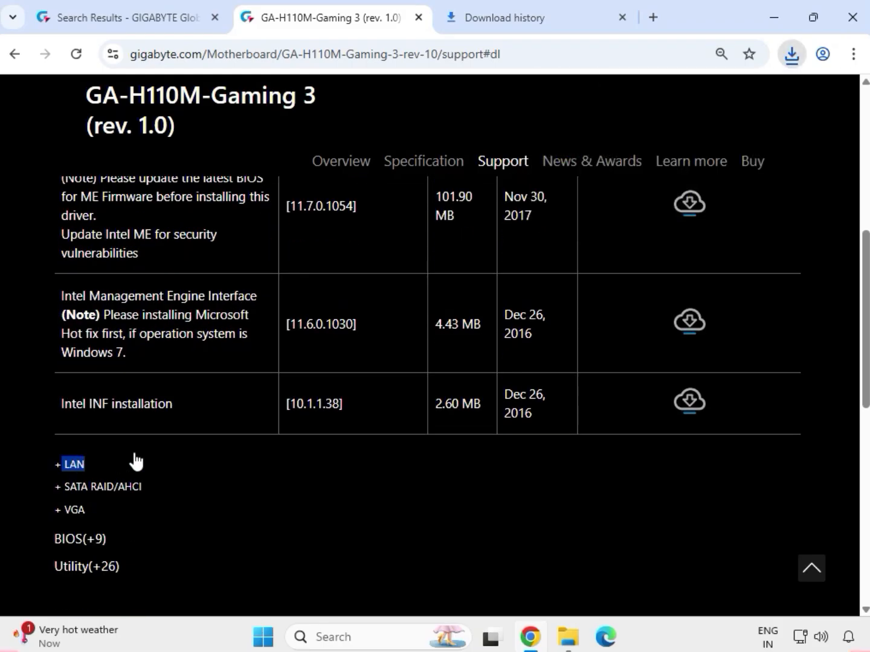
click(136, 462)
scroll(148, 449, up, 3)
scroll(147, 449, down, 1)
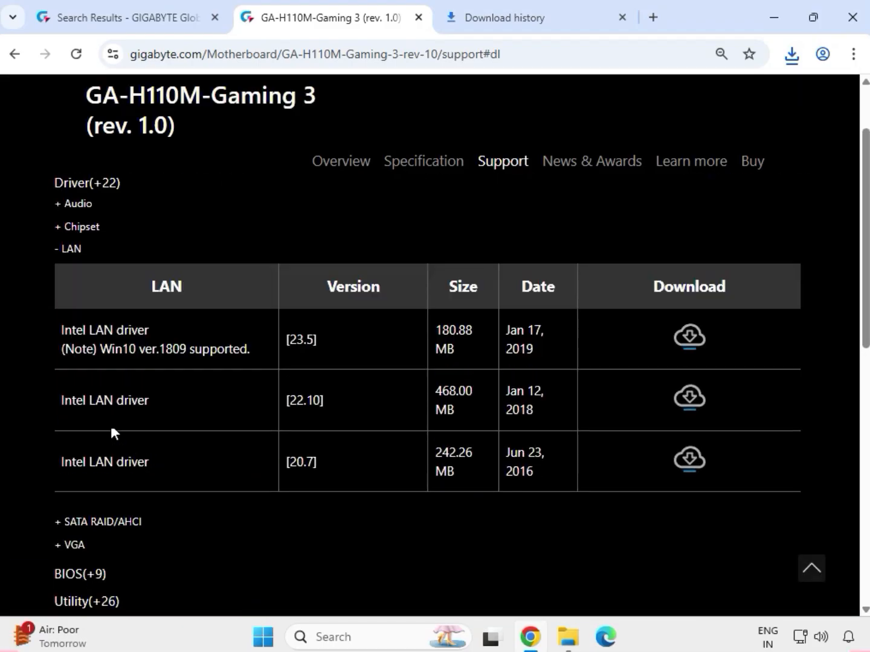
drag(55, 404, 202, 414)
click(83, 361)
drag(63, 399, 509, 399)
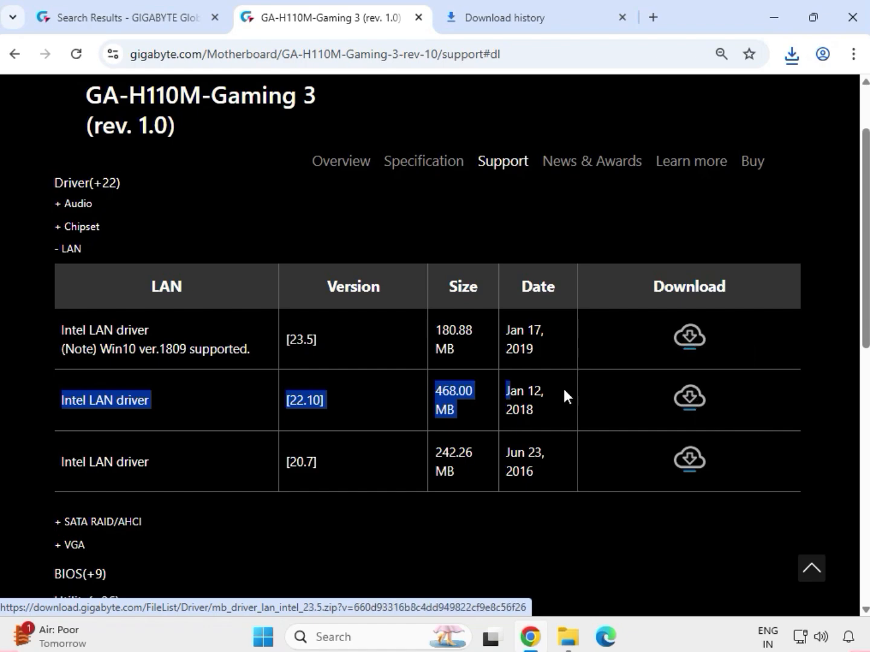
click(690, 338)
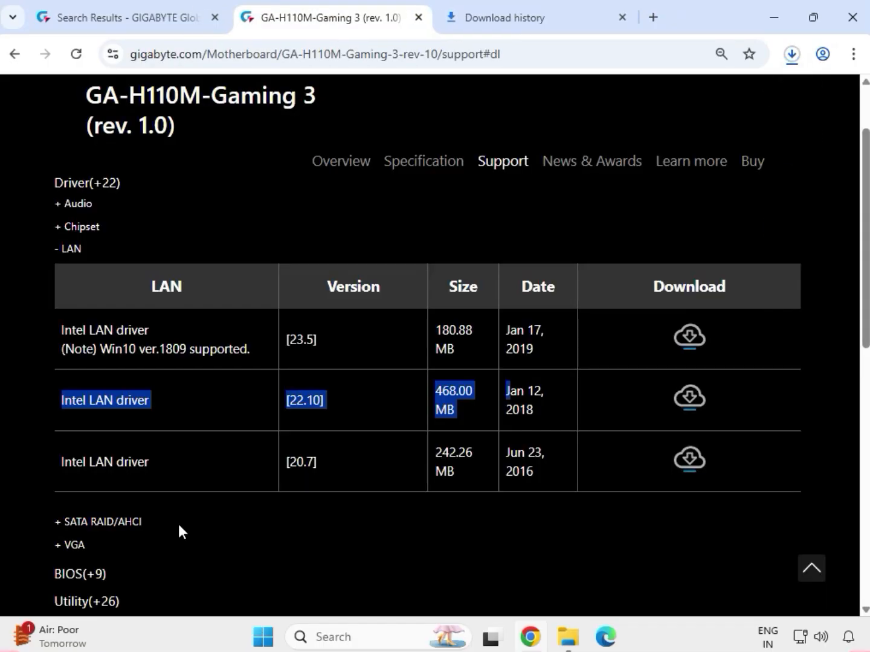
Step: Expand the VGA drivers and download the Intel VGA Driver version 21.20.16.4550
drag(88, 546, 56, 546)
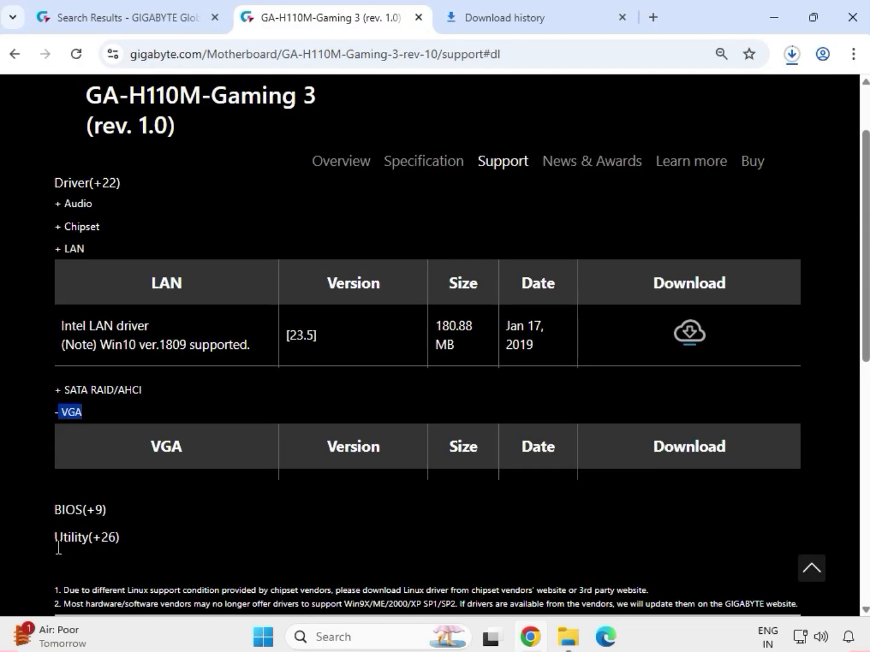
drag(48, 386, 537, 385)
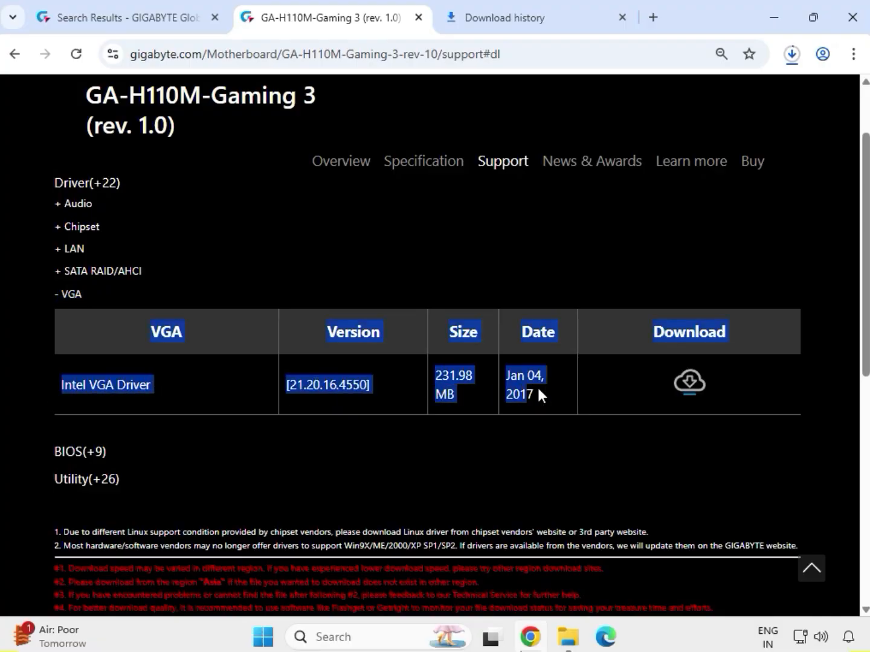
click(684, 385)
Step: Review the recent downloads and show the finished chipset driver archive in its folder
click(791, 61)
mouse_move(693, 236)
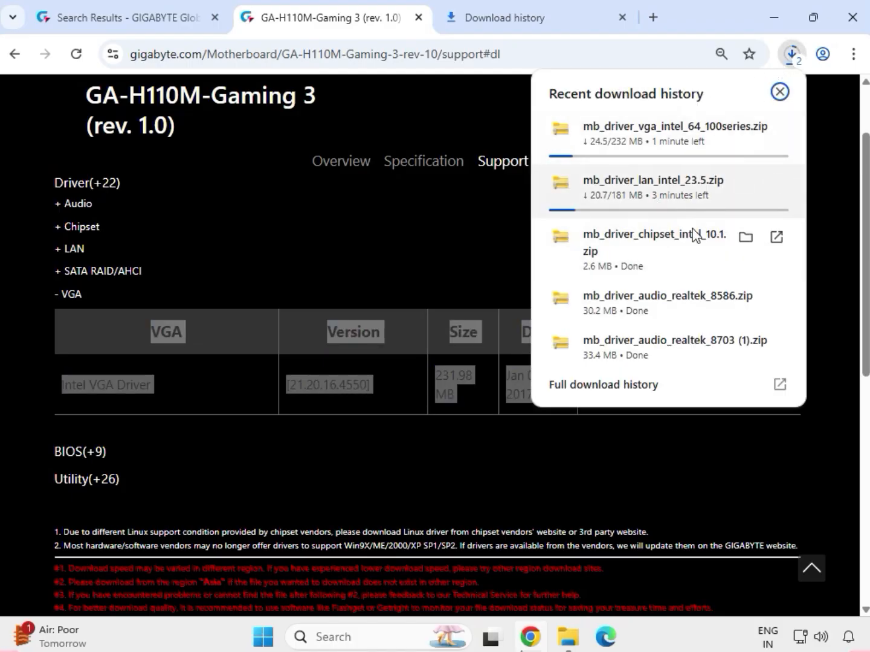
click(744, 238)
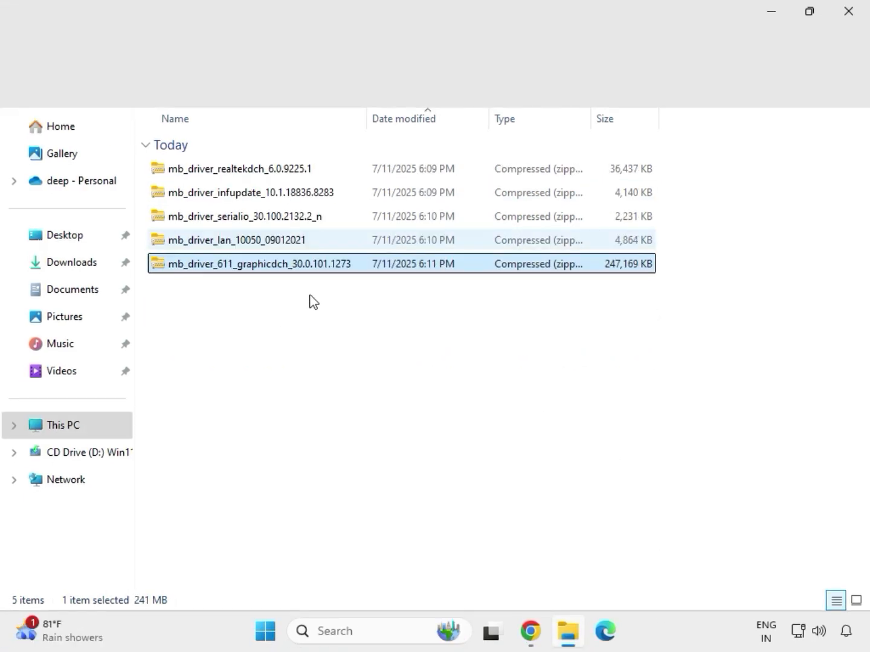
Step: Extract the mb_driver_611_graphicdch_30.0.101.1273 archive to its default folder in Downloads, and close the window showing the extracted files
drag(310, 296, 269, 162)
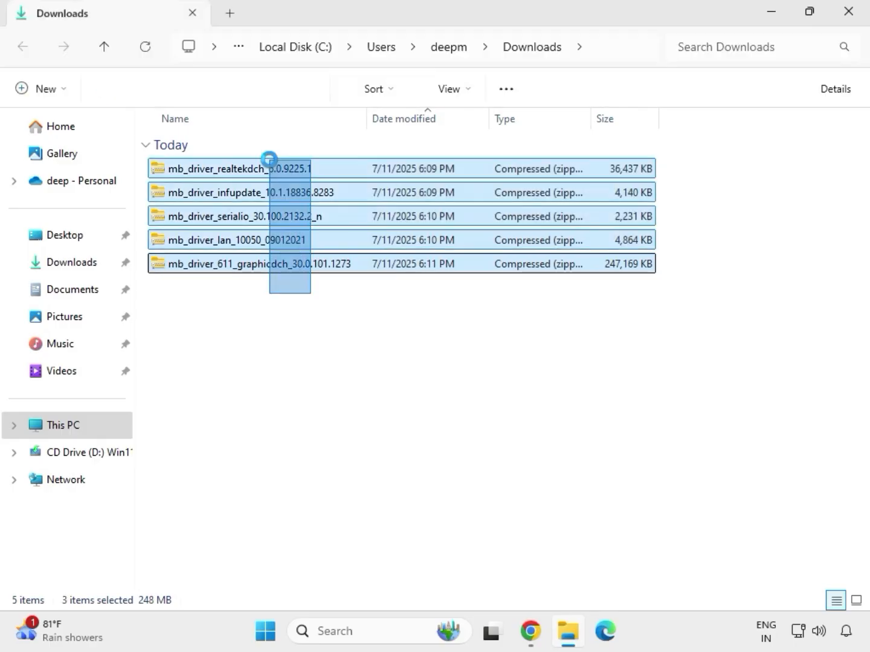
click(305, 265)
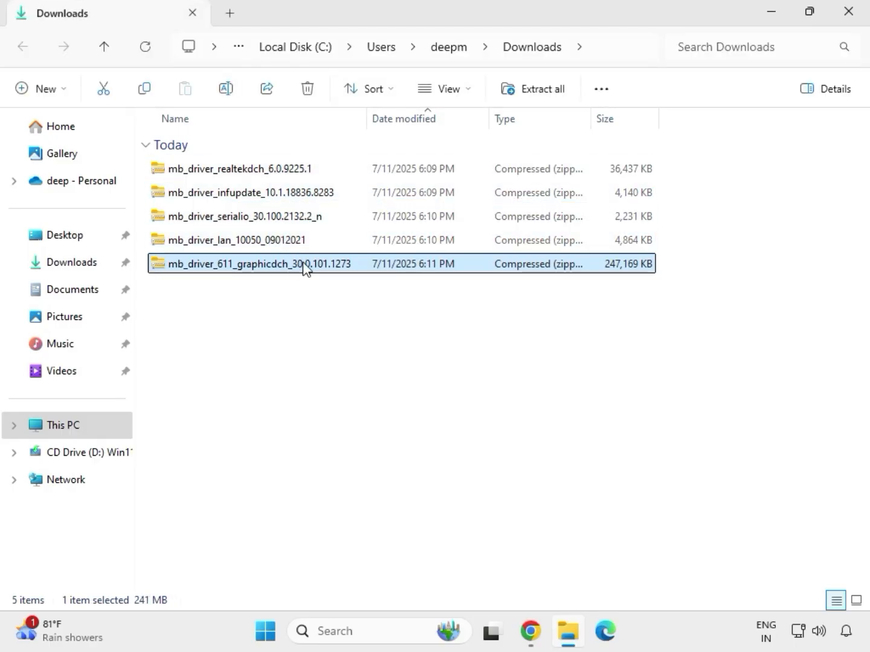
right_click(303, 267)
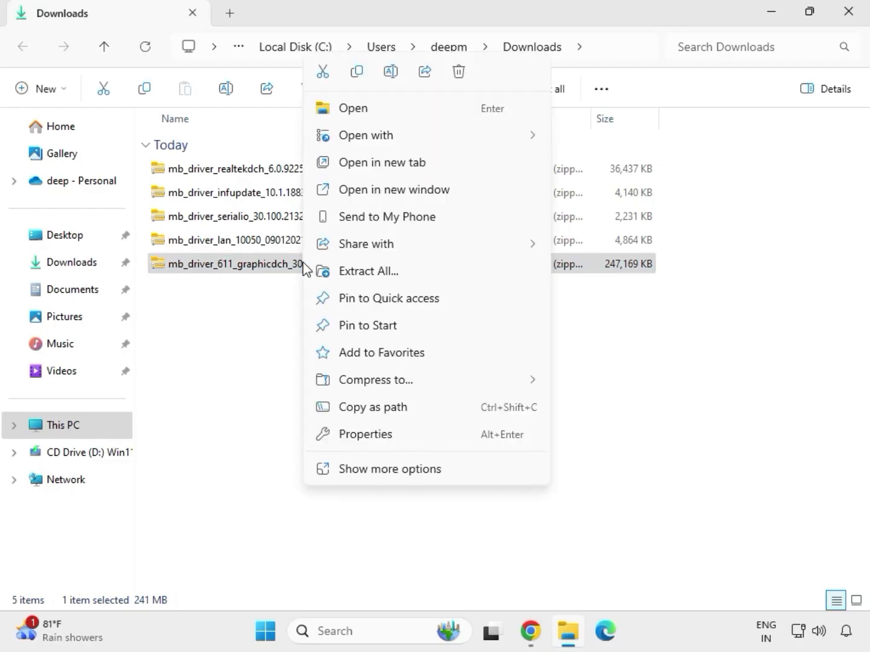
click(392, 474)
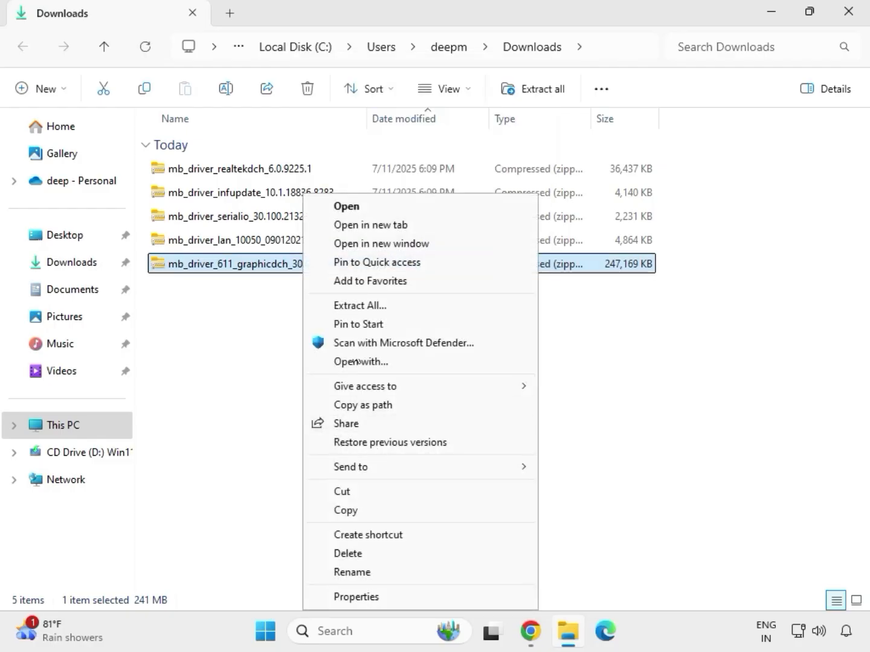
click(367, 307)
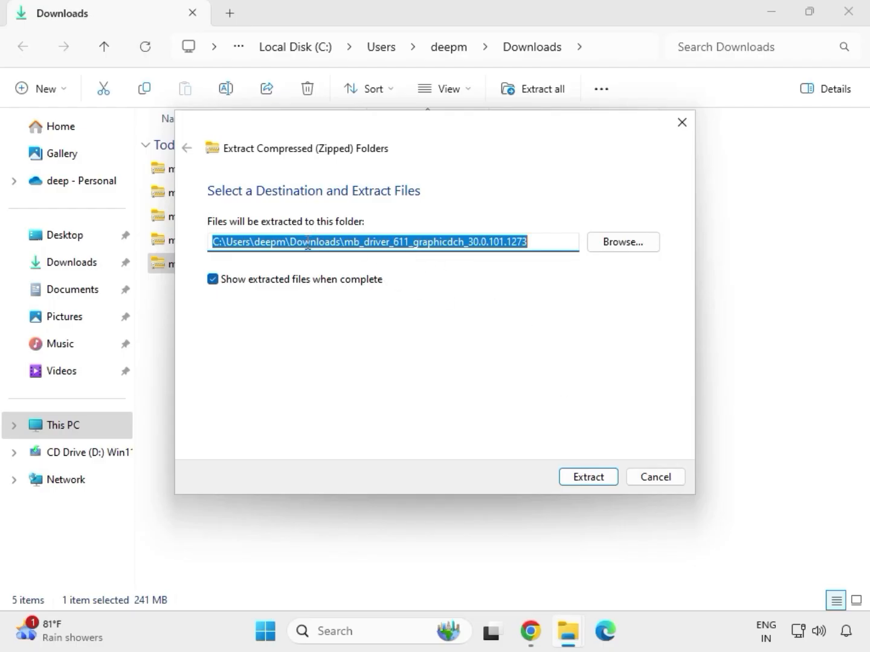
click(593, 481)
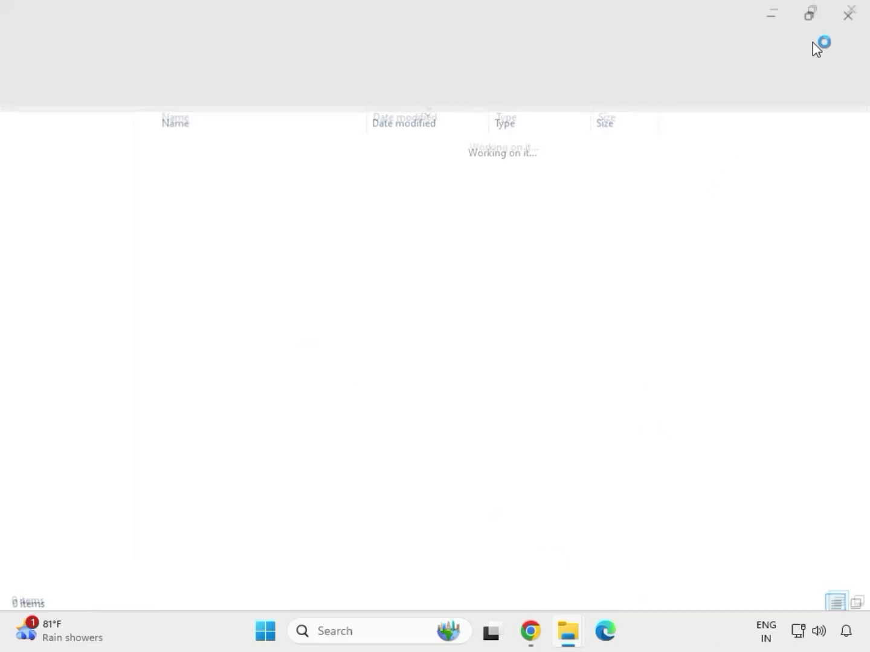
click(848, 18)
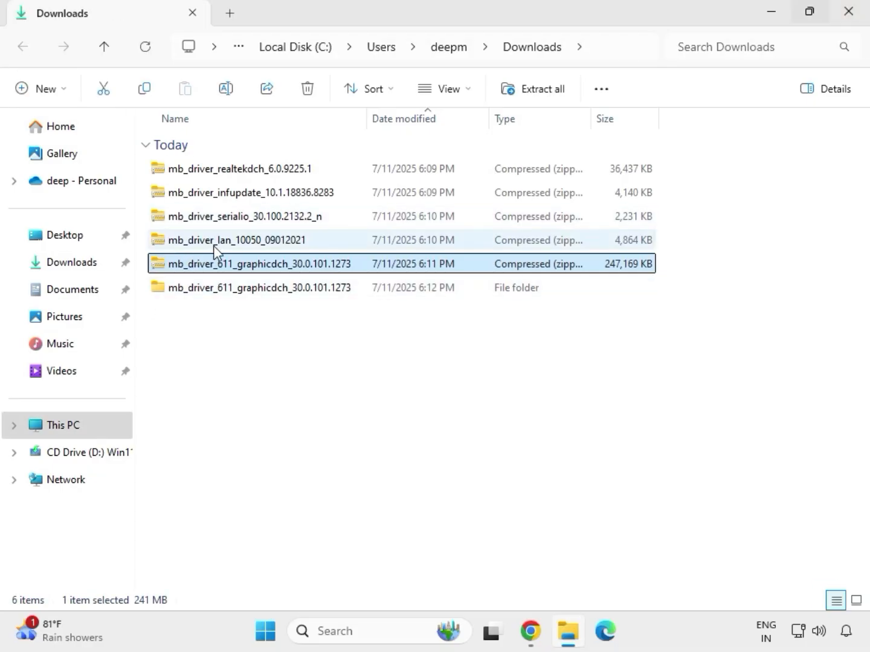
Step: Extract the mb_driver_lan_10050_09012021 archive to its default folder in Downloads, and close the window showing the extracted files
click(219, 244)
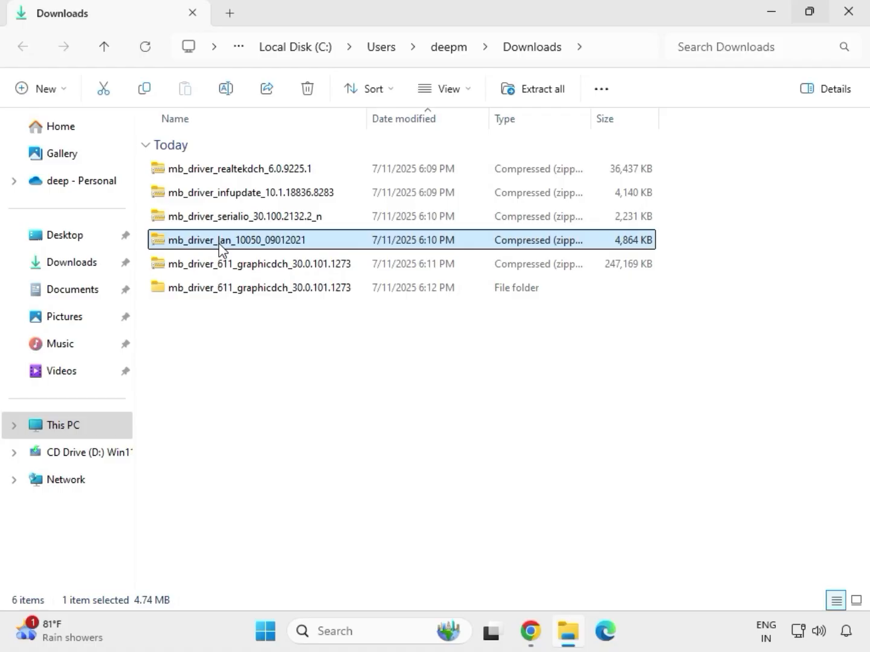
right_click(219, 243)
click(288, 471)
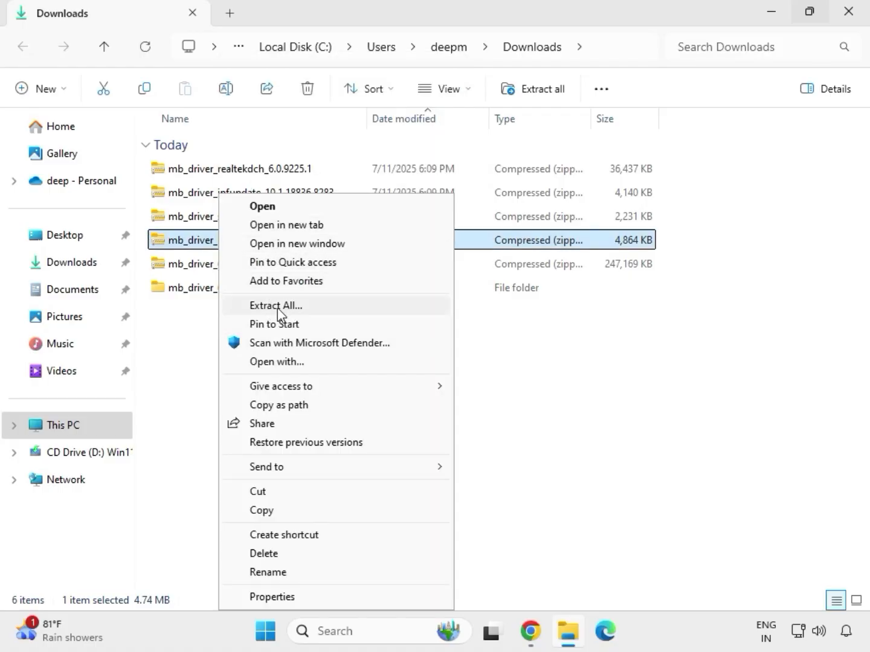
click(277, 306)
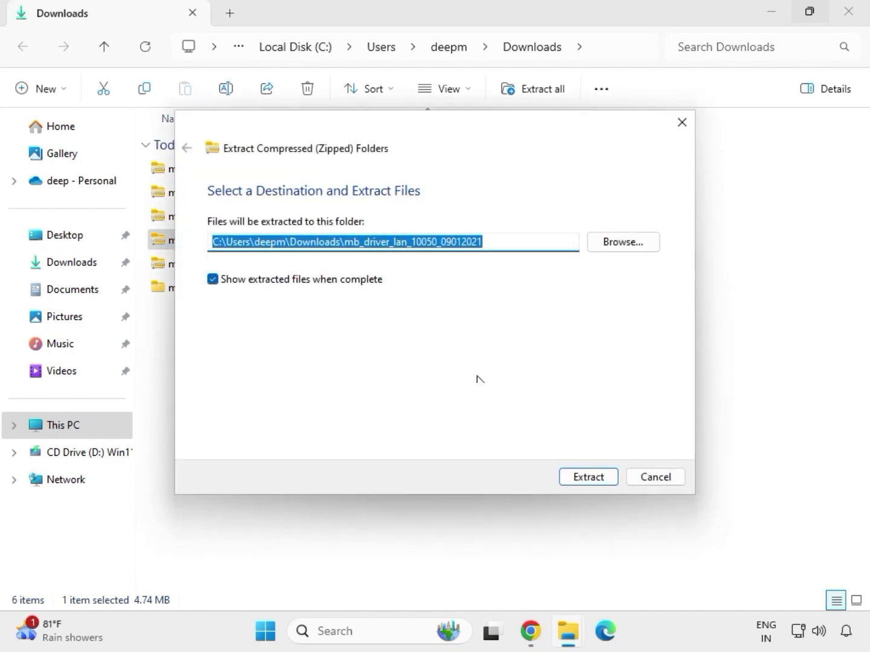
click(584, 482)
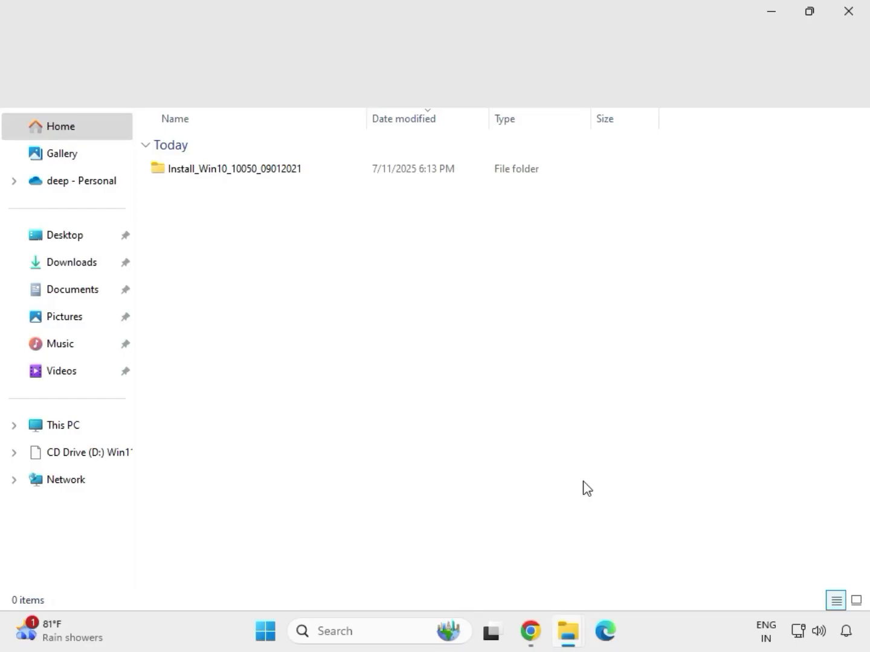
click(849, 12)
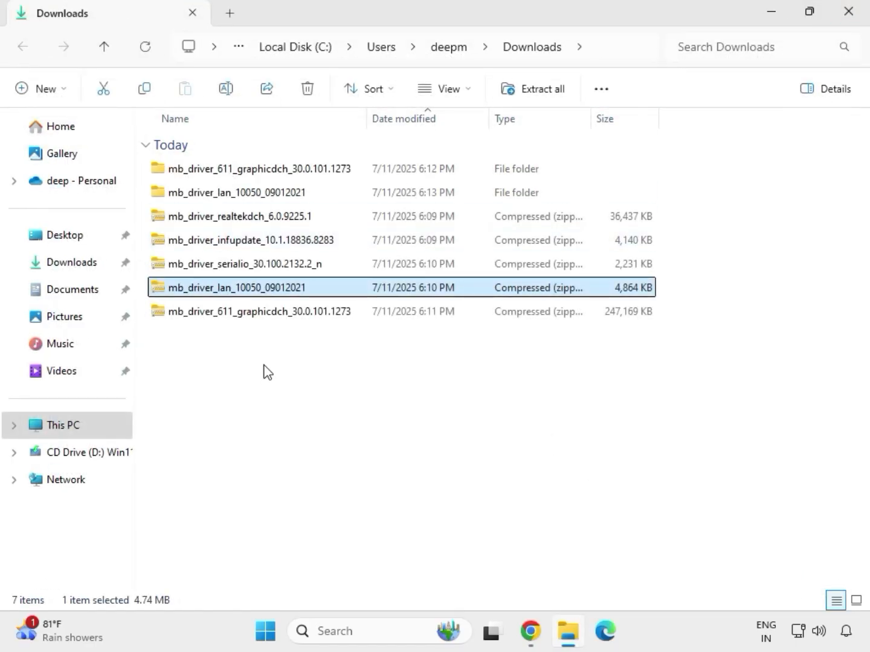
Step: Extract the mb_driver_serialio_30.100.2132.2_n archive to its default folder in Downloads, and close the window showing the extracted files
click(217, 266)
right_click(216, 268)
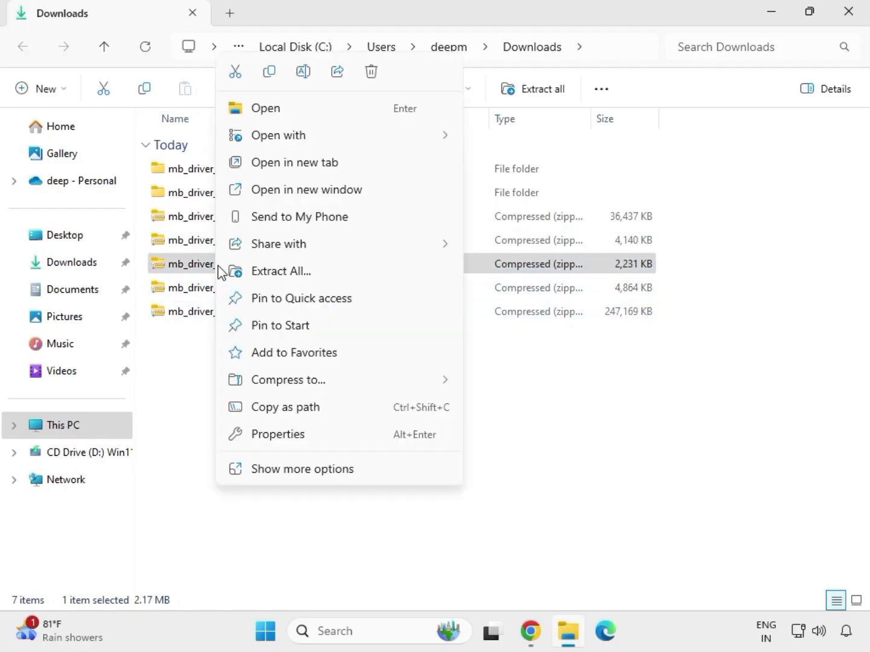
click(266, 270)
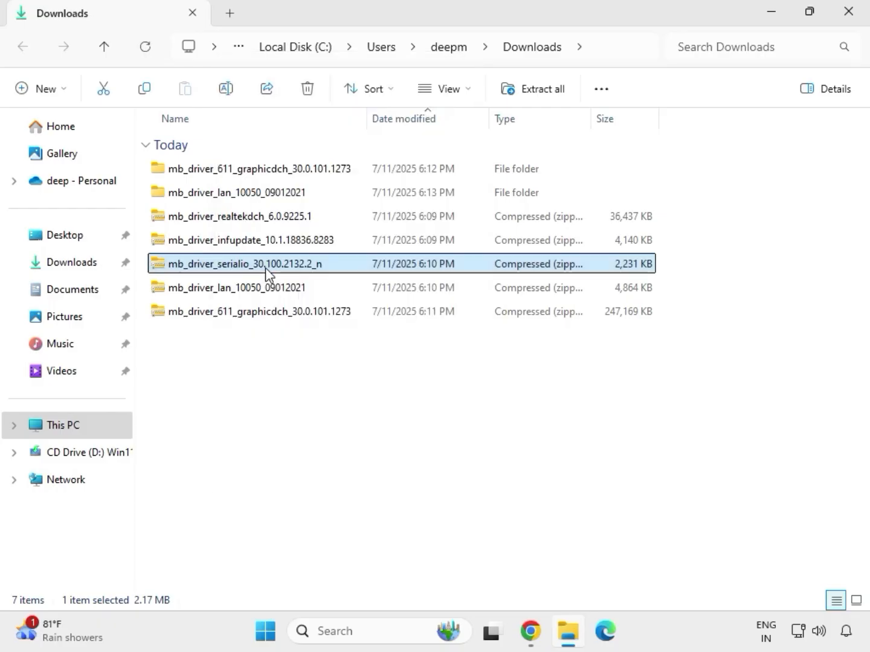
click(582, 478)
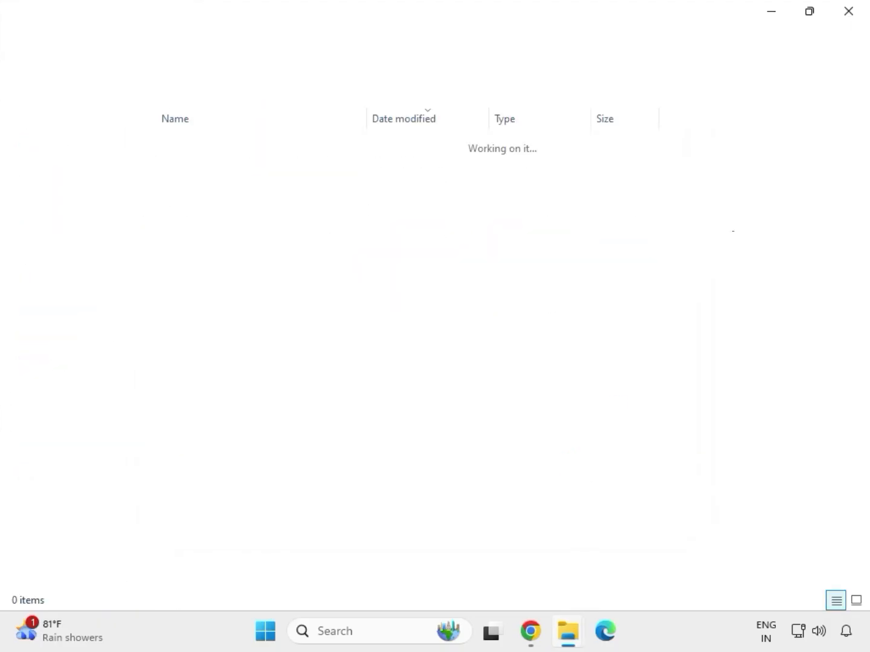
click(849, 13)
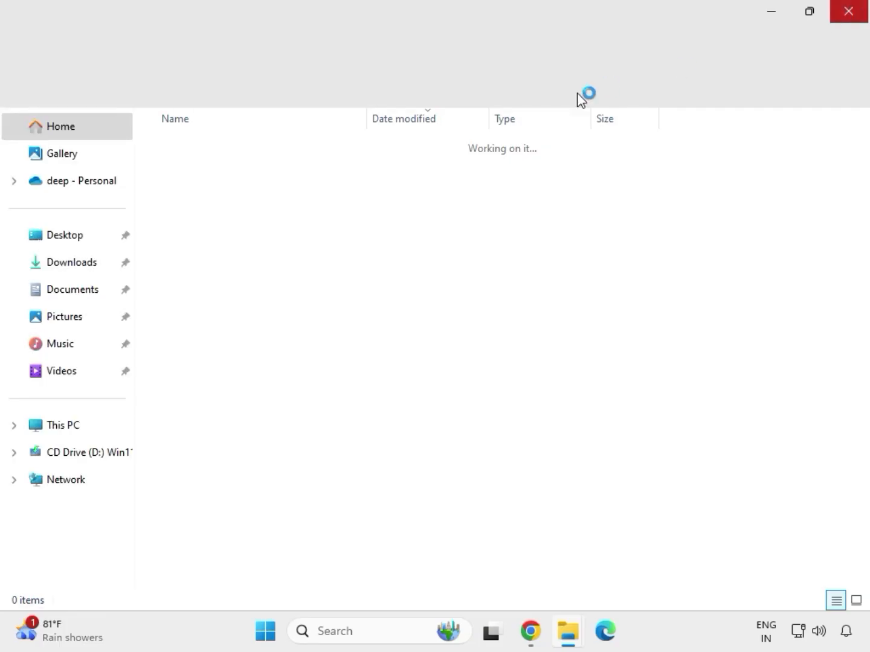
Step: Extract the mb_driver_infupdate_10.1.18836.8283 archive to its default folder in Downloads, and close the window showing the extracted files
click(225, 240)
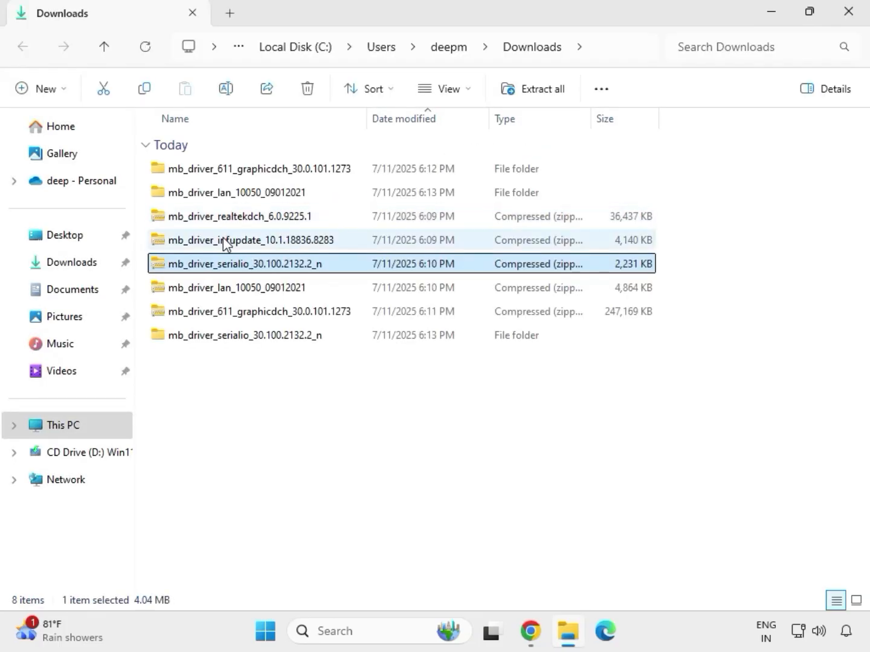
right_click(224, 242)
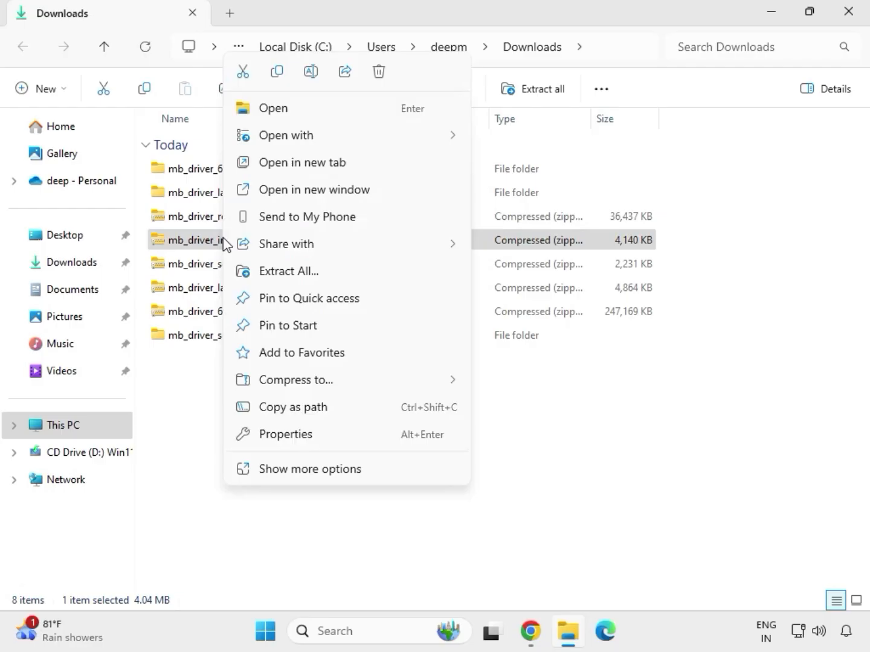
click(305, 271)
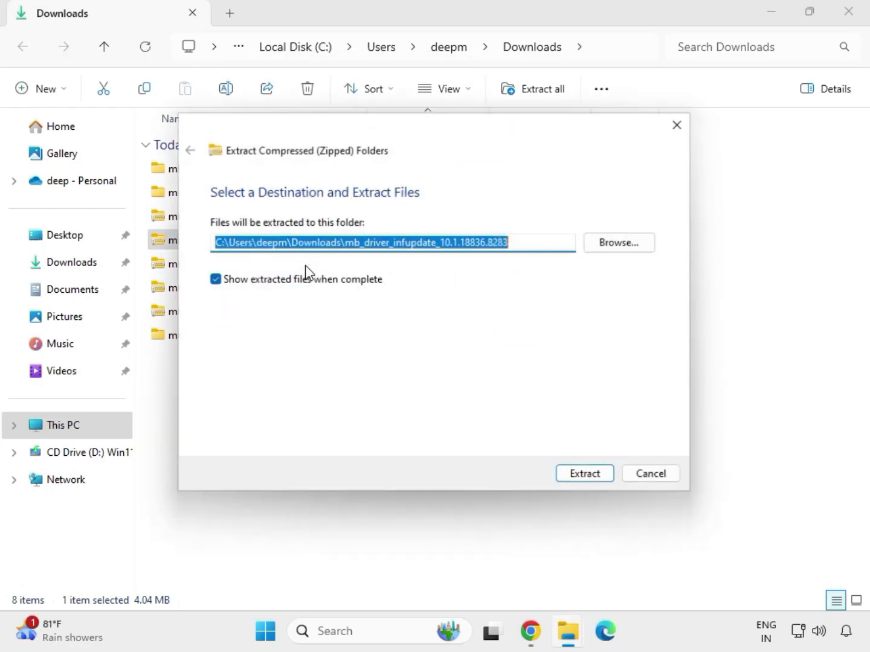
click(579, 481)
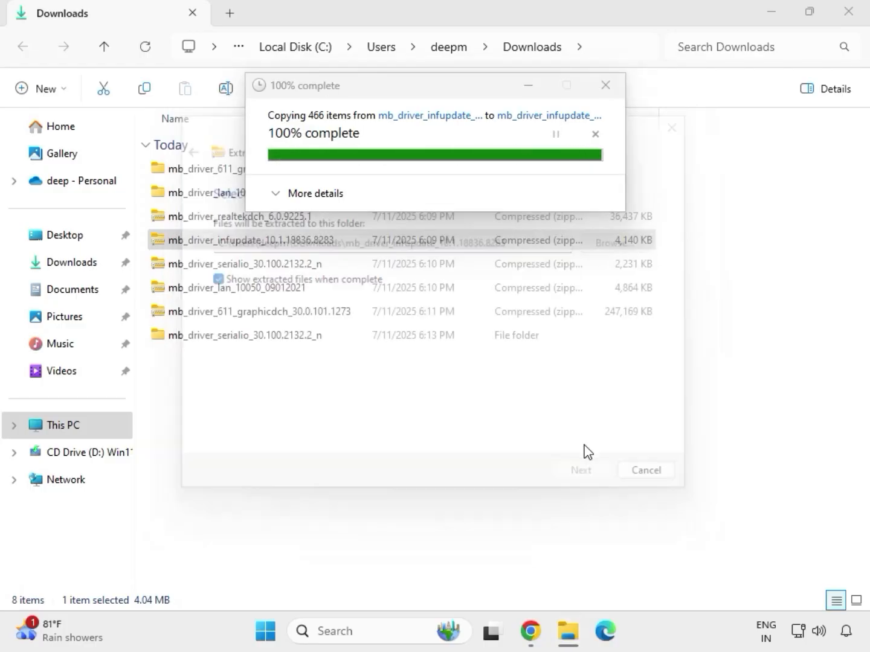
click(849, 12)
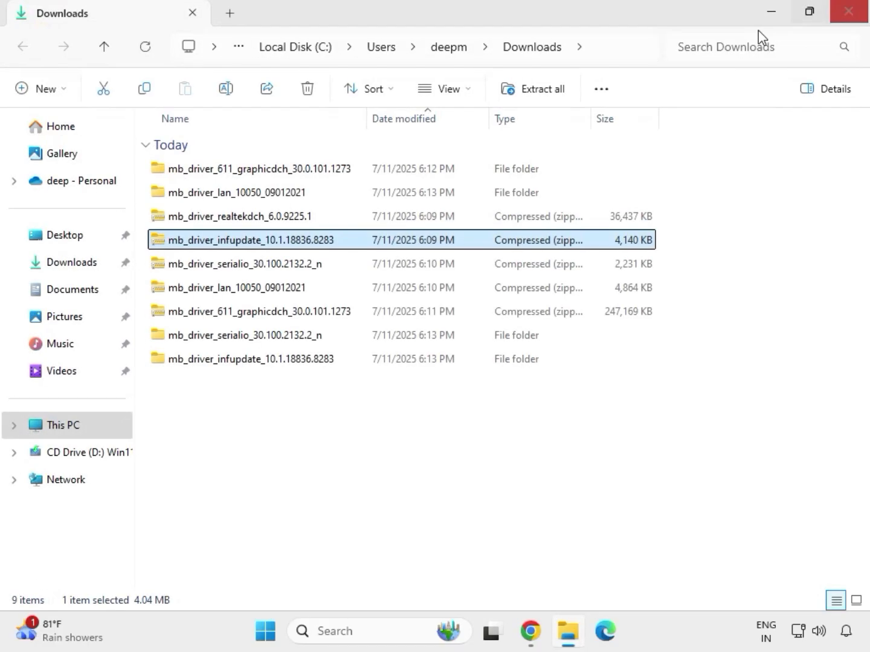
Step: Extract the mb_driver_realtekdch_6.0.9225.1 archive to its default folder in Downloads, and close the window showing the extracted files
click(233, 218)
right_click(233, 218)
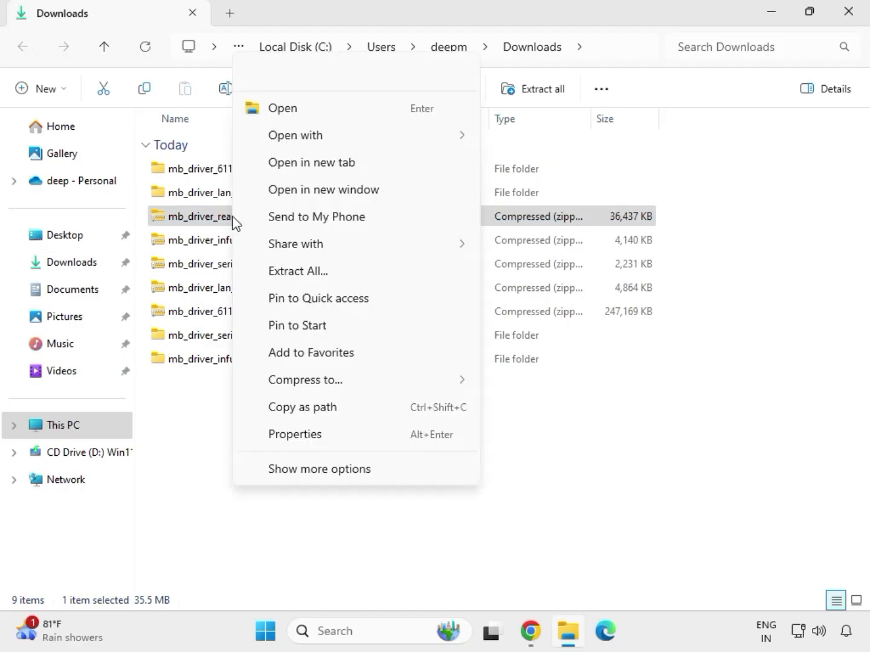
click(285, 274)
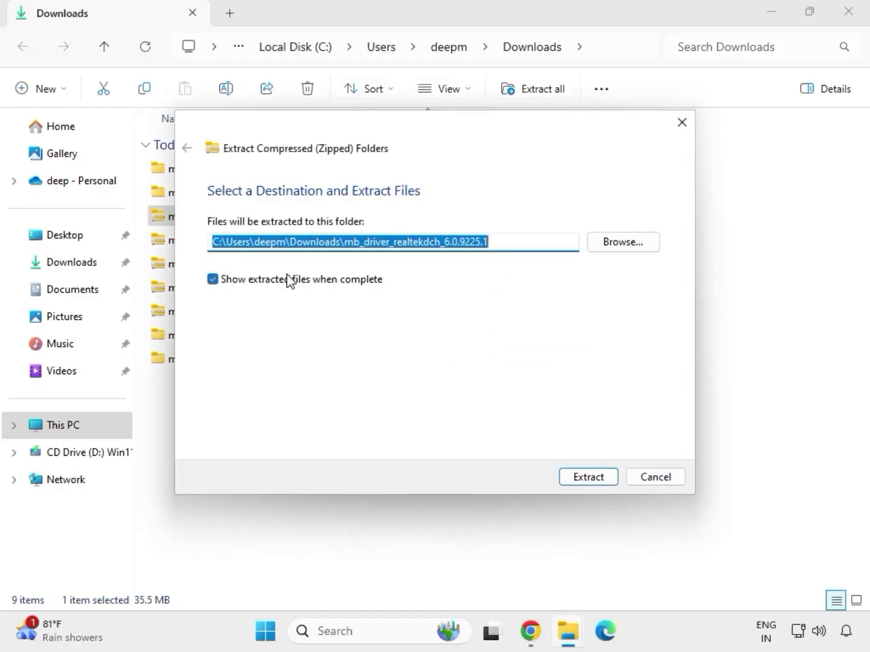
click(568, 477)
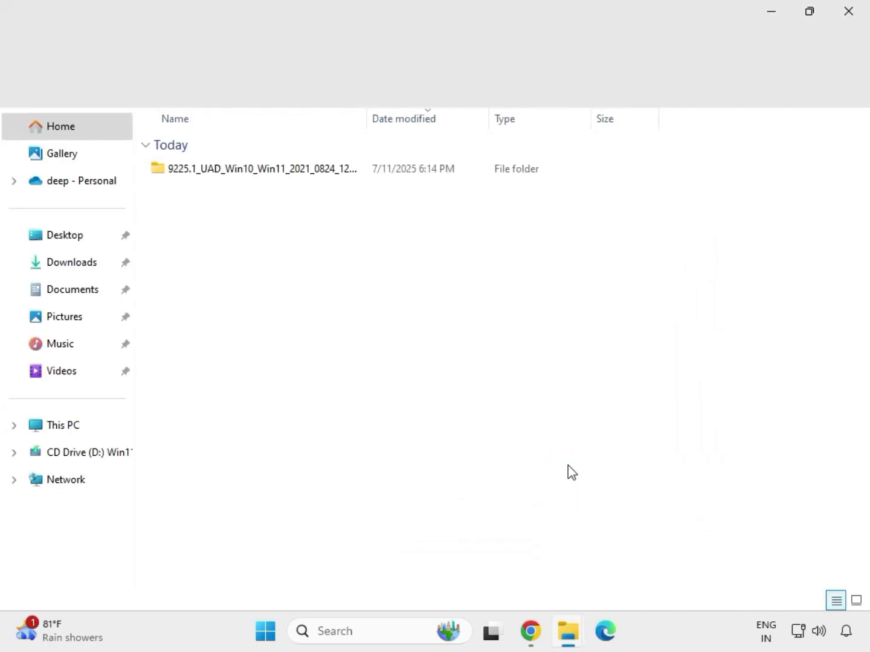
click(851, 23)
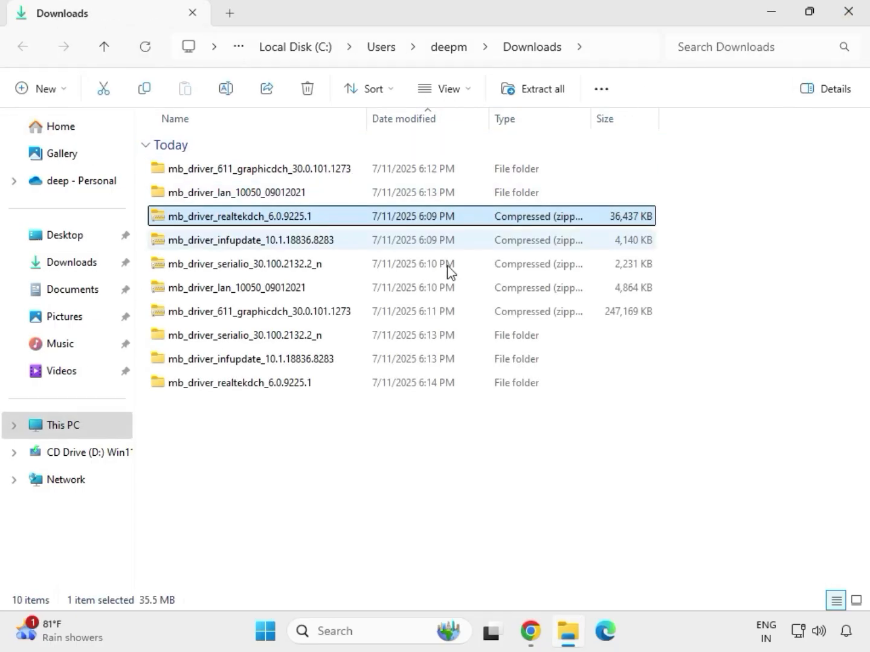
Step: Refresh the Downloads folder listing so the extracted driver folders are sorted together
click(412, 483)
right_click(386, 447)
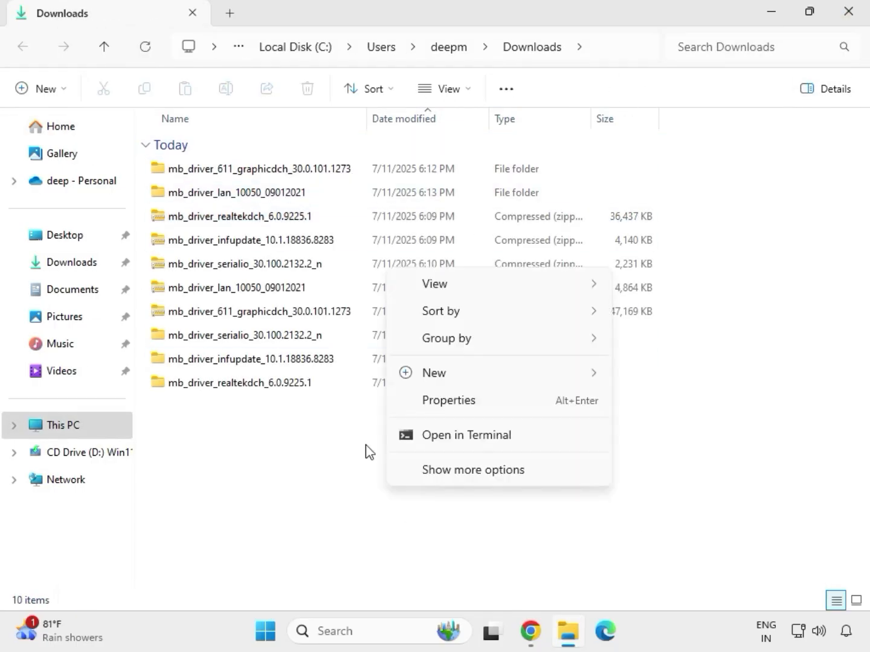
click(365, 452)
right_click(365, 452)
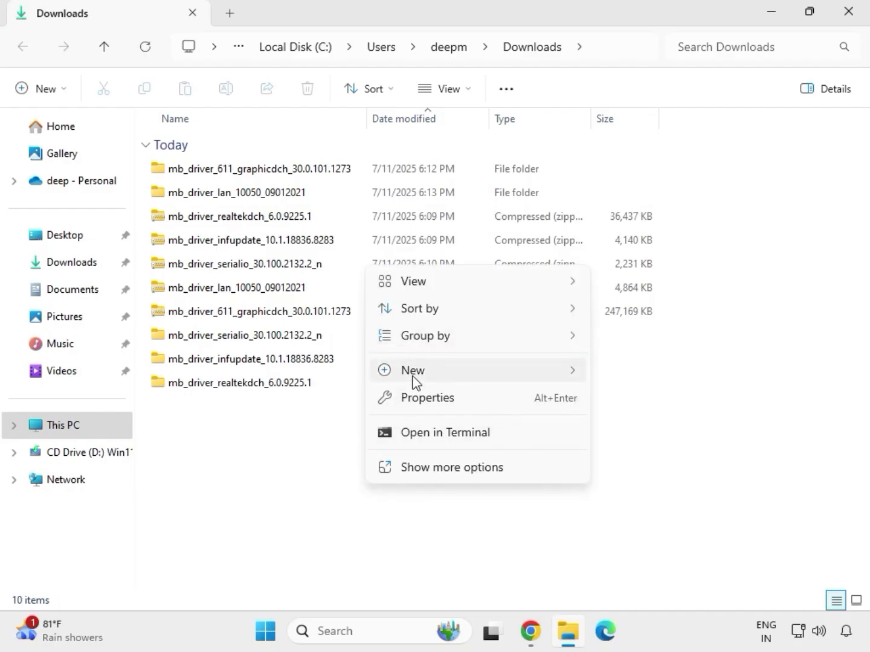
click(344, 426)
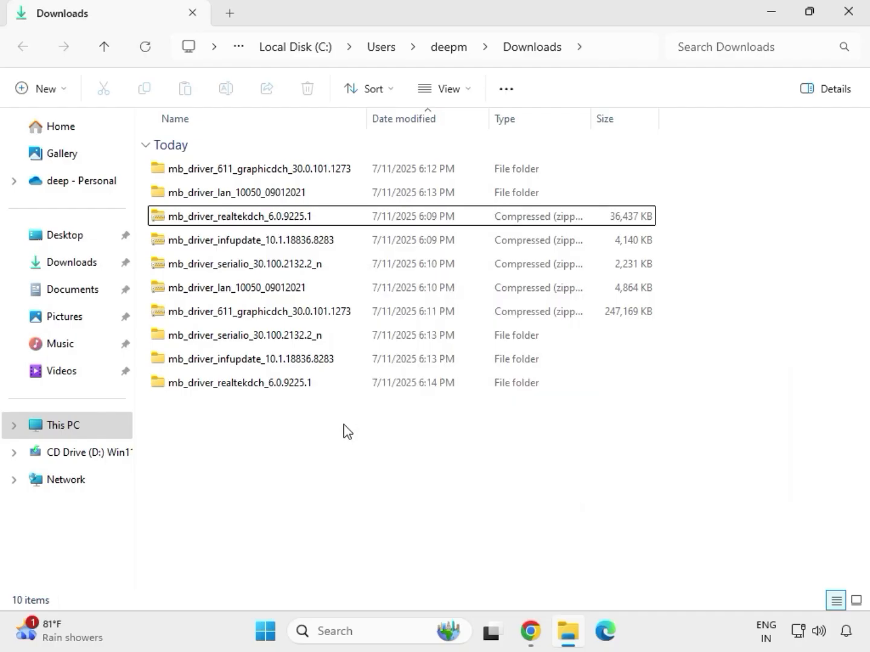
right_click(344, 425)
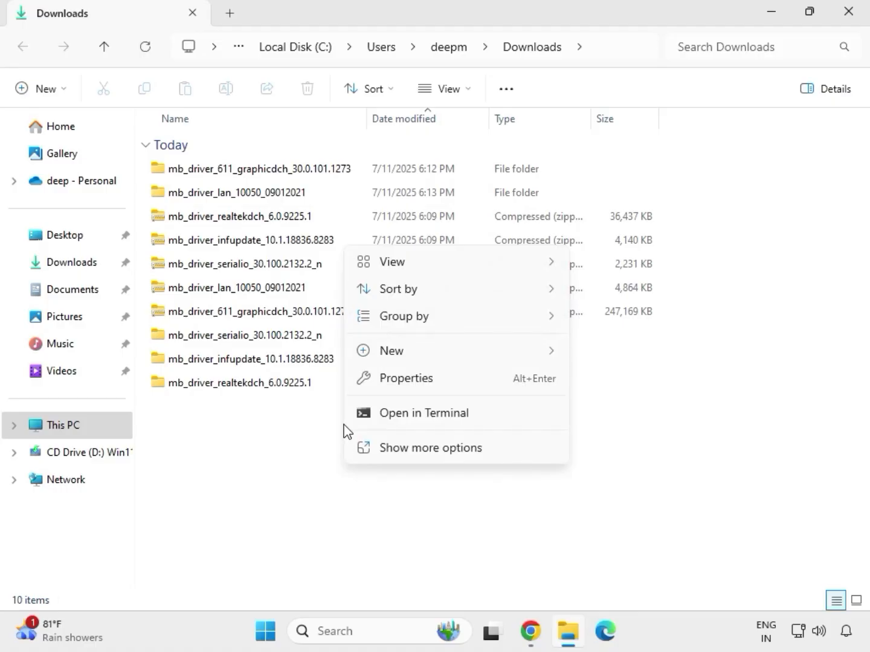
click(394, 445)
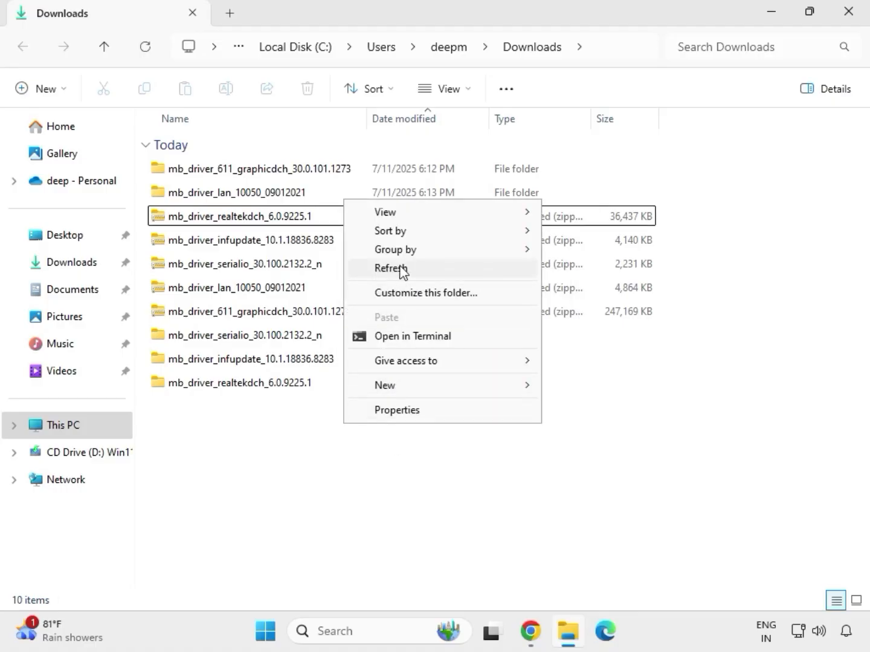
click(398, 269)
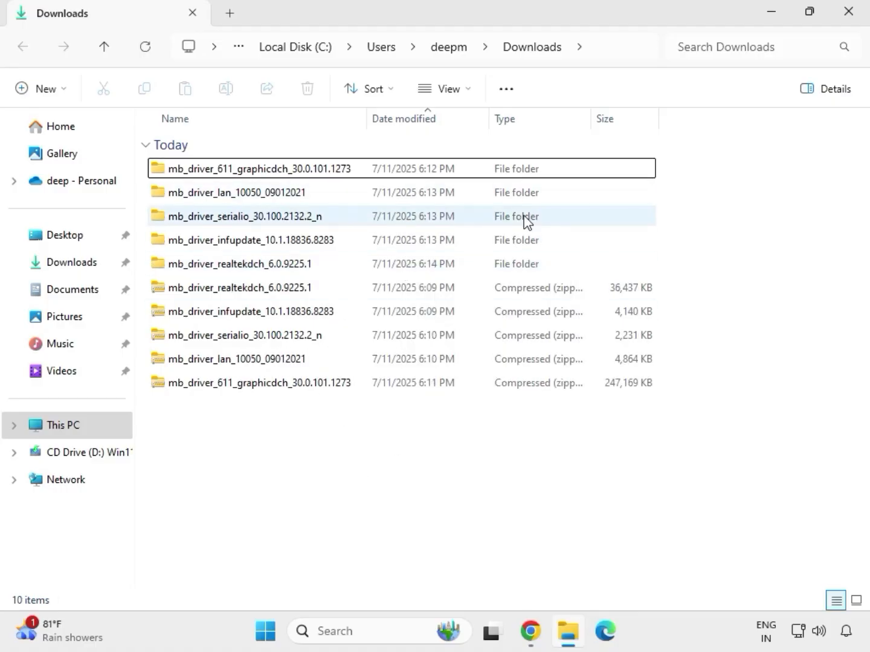
Step: Run the mb_driver_611_graphicdch_30.0.101.1273 installer from its extracted folder as administrator, allow it to make changes, and close the folder window
drag(667, 275, 254, 174)
double_click(281, 171)
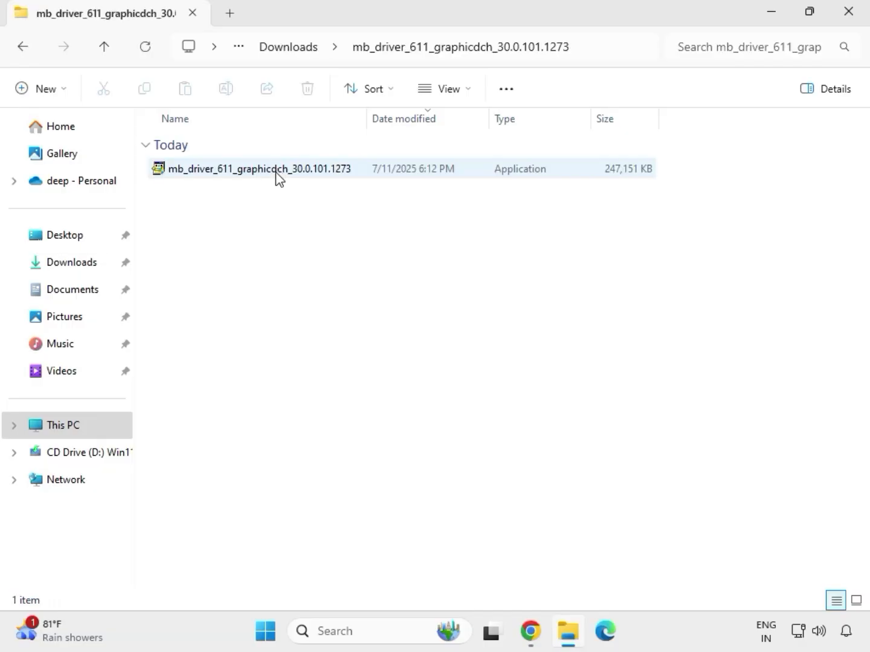
click(241, 171)
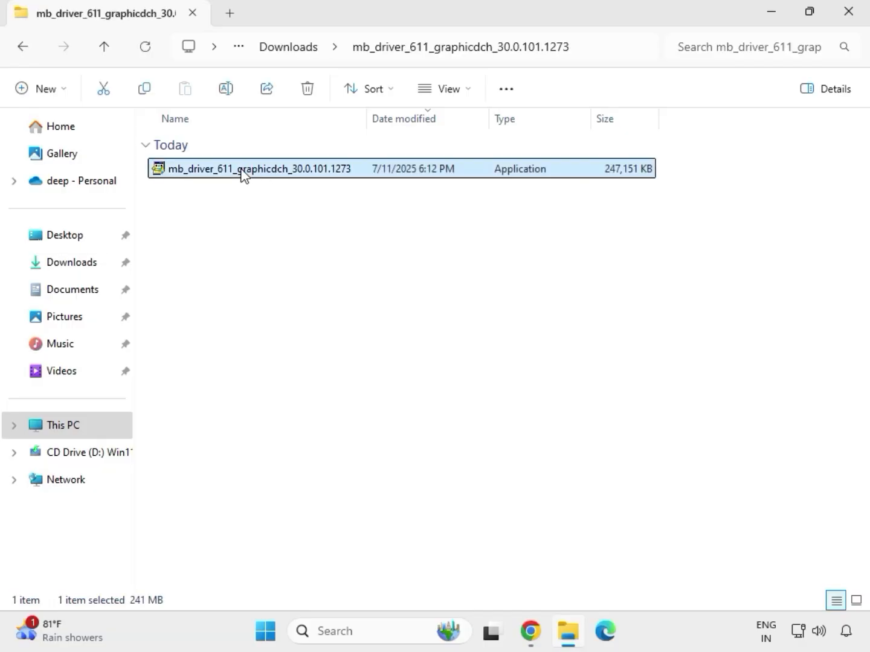
key(shift+F10)
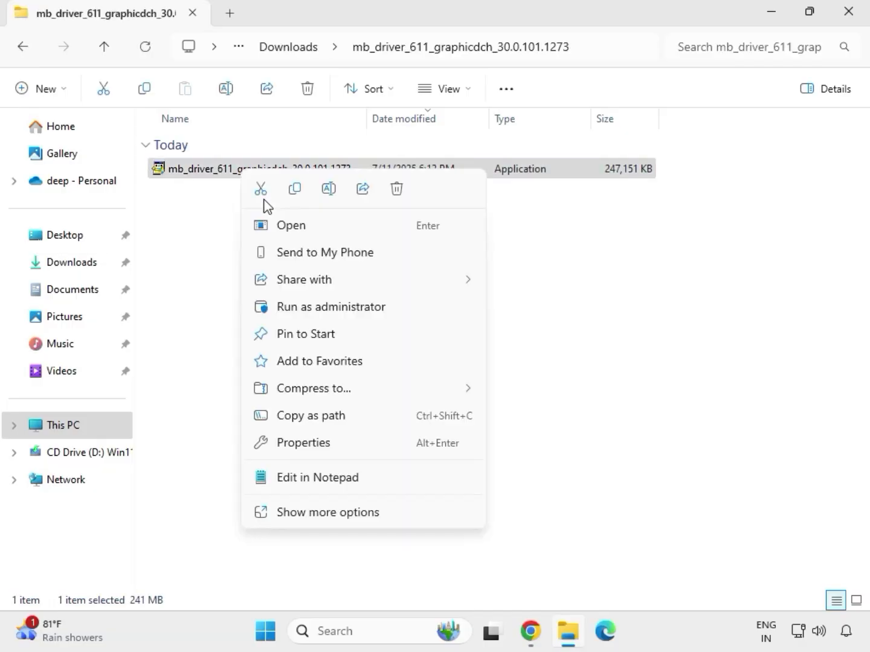
click(318, 308)
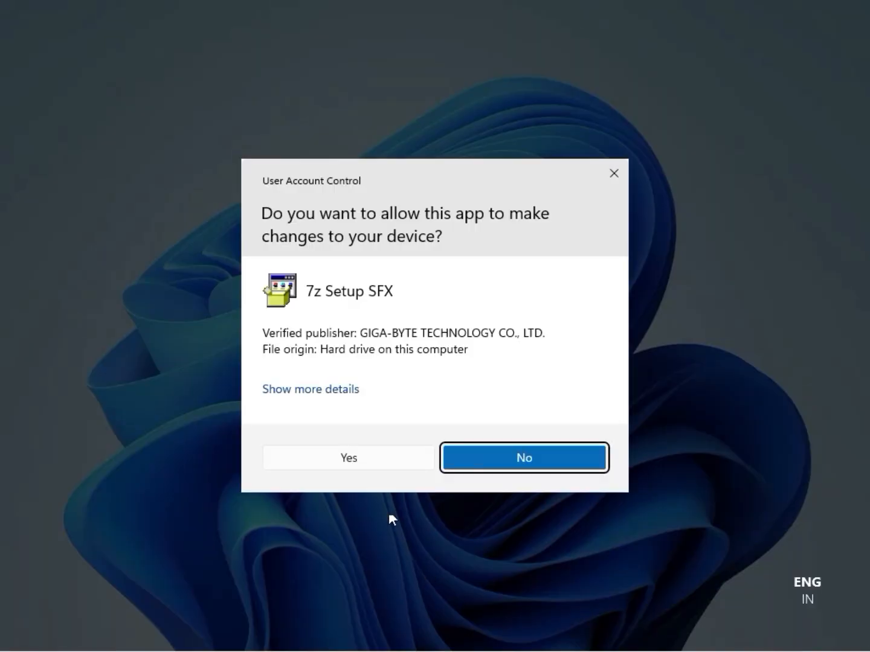
click(363, 458)
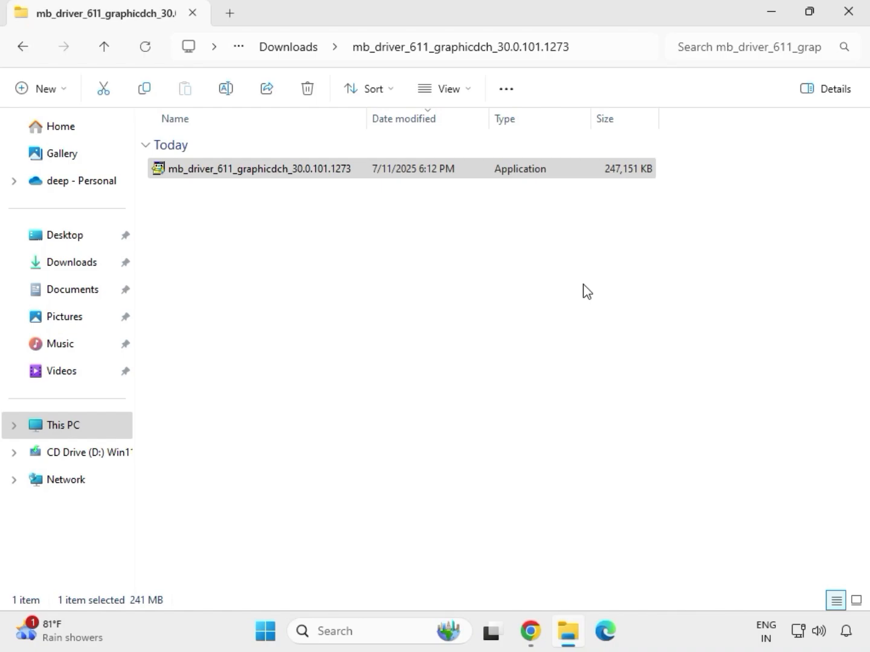
click(858, 19)
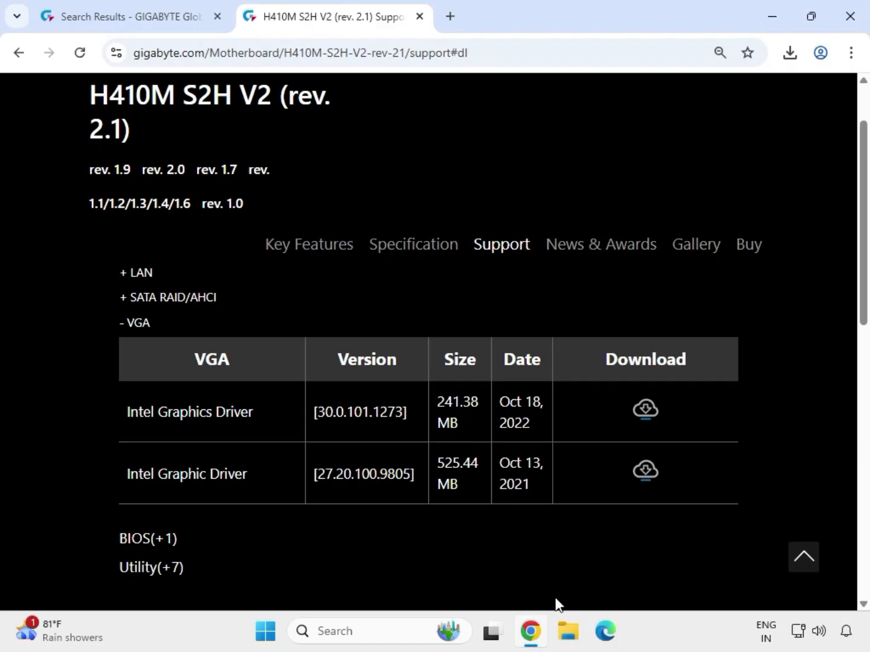
Step: Switch to File Explorer and open the extracted mb_driver_lan_10050_09012021 folder in Downloads
click(569, 638)
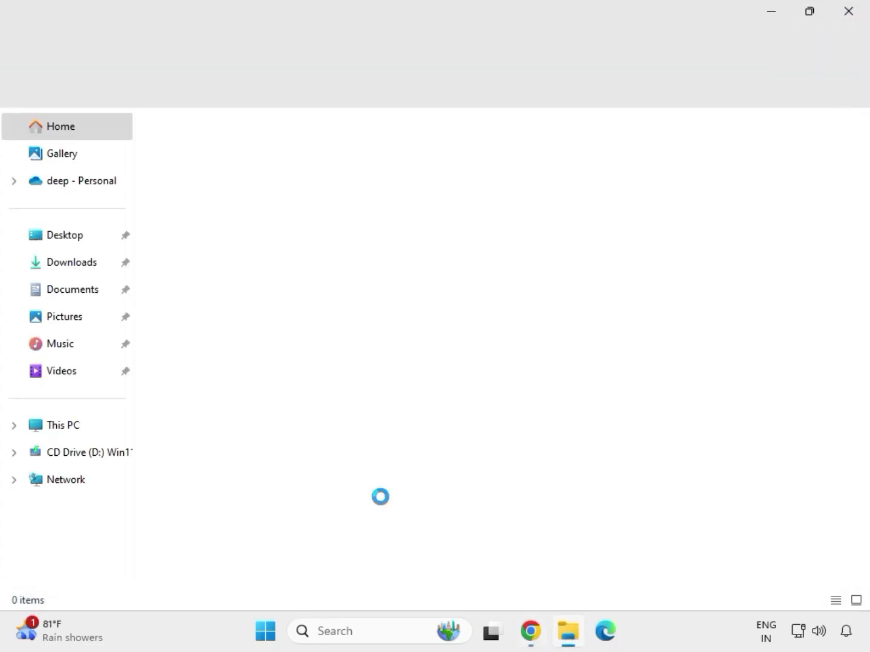
click(94, 268)
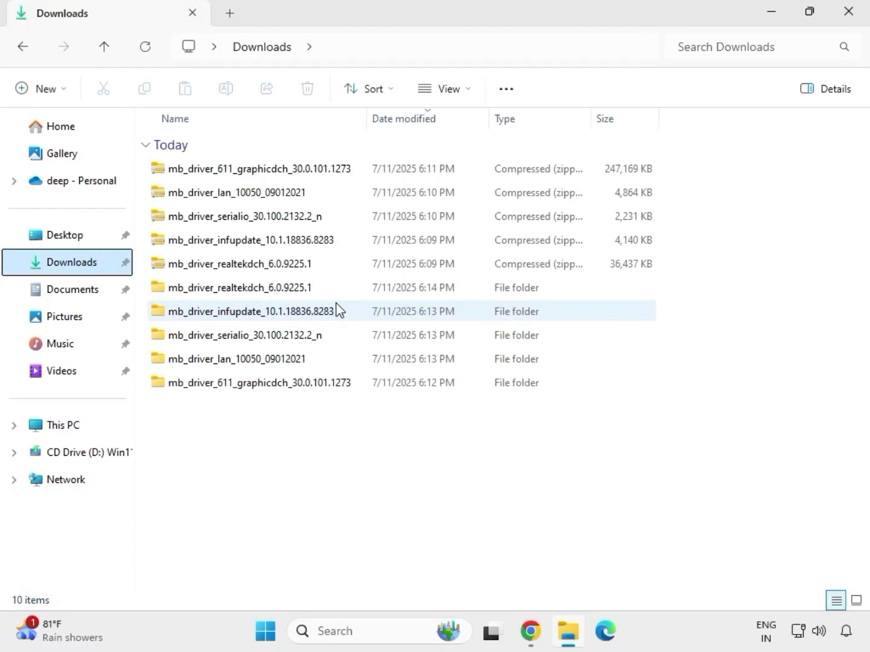
click(246, 293)
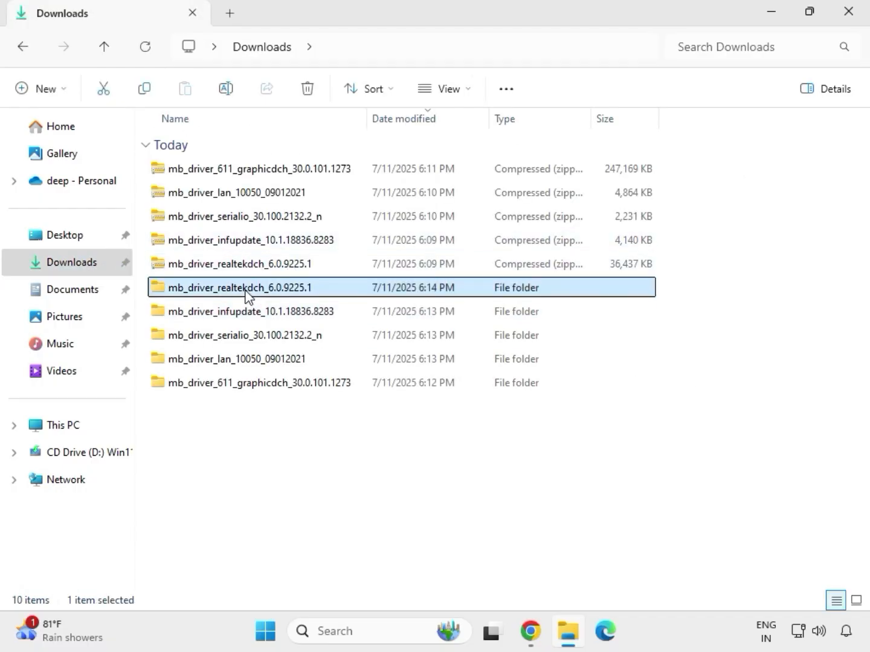
click(282, 383)
click(271, 362)
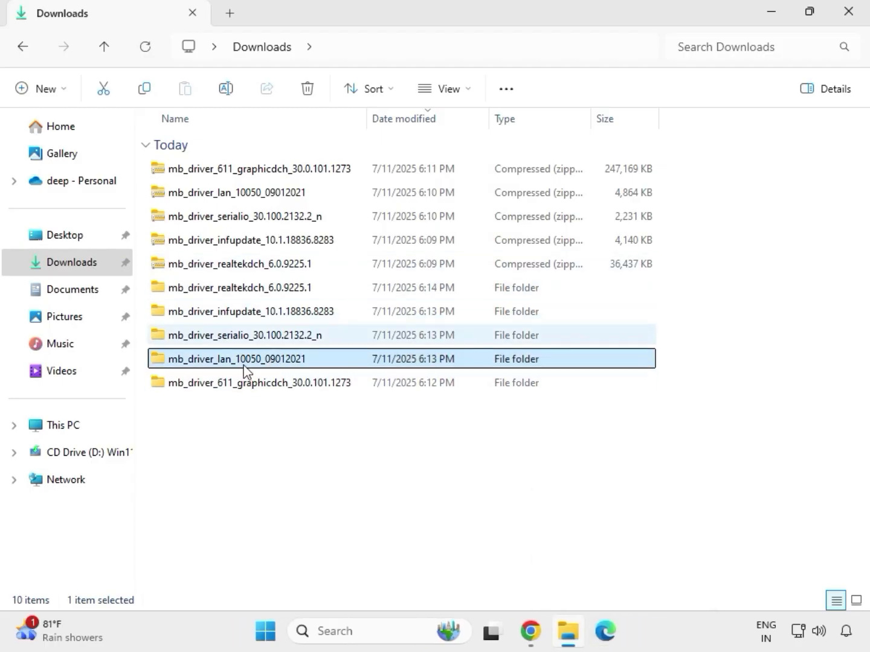
double_click(272, 362)
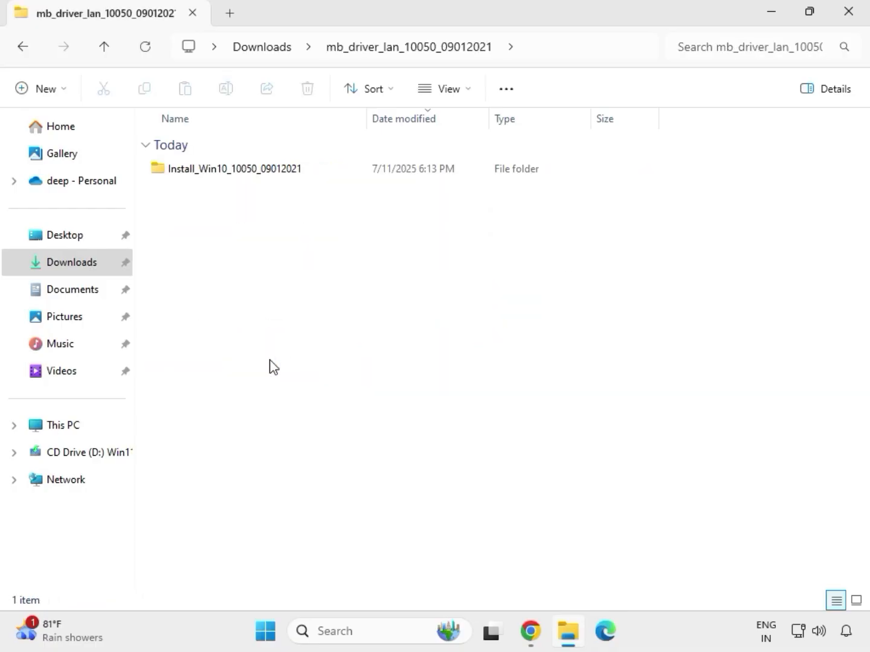
Step: Run the Install_Win10_10050_09012021 application from its subfolder and allow it to make changes to the device
double_click(218, 176)
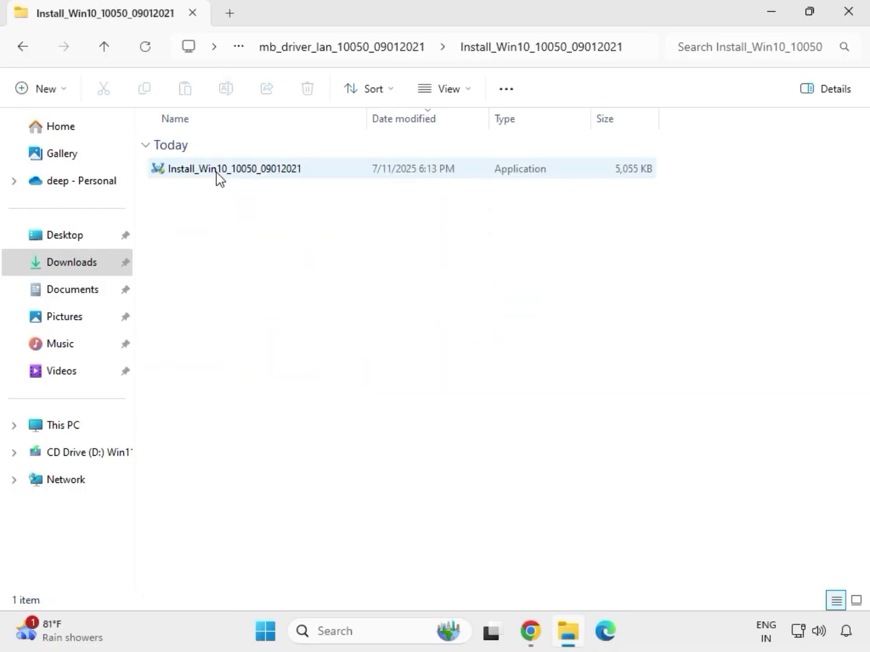
click(219, 175)
double_click(219, 176)
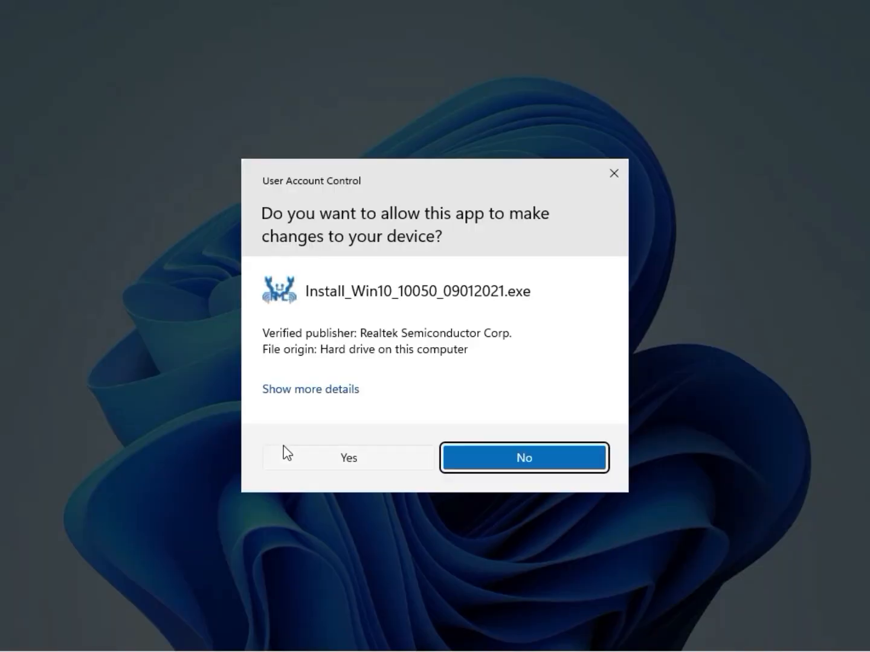
click(285, 454)
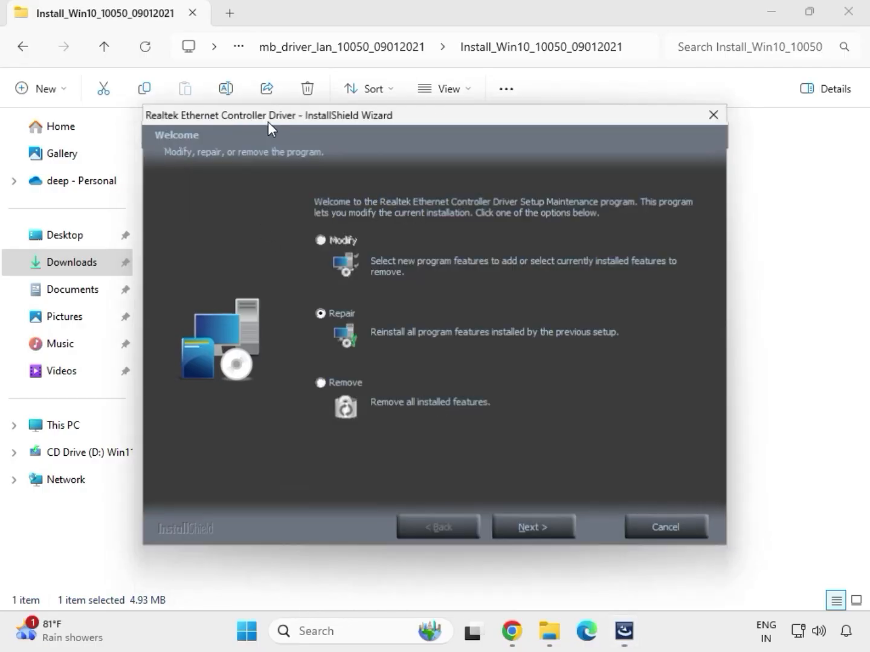
Step: Run the Repair option for the Realtek Ethernet Controller Driver, close the wizard, and return to the Downloads folder
click(555, 530)
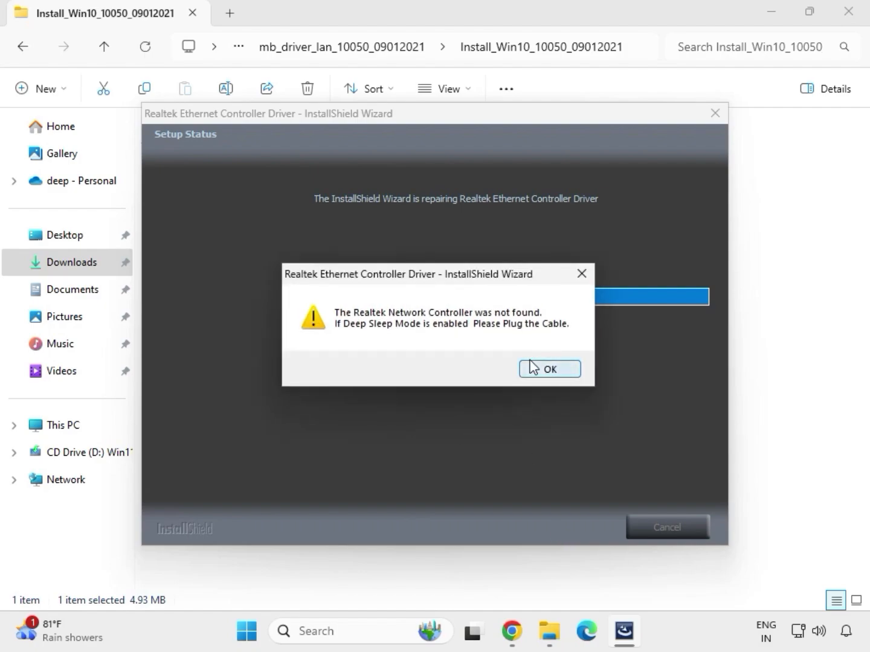
click(530, 367)
click(540, 518)
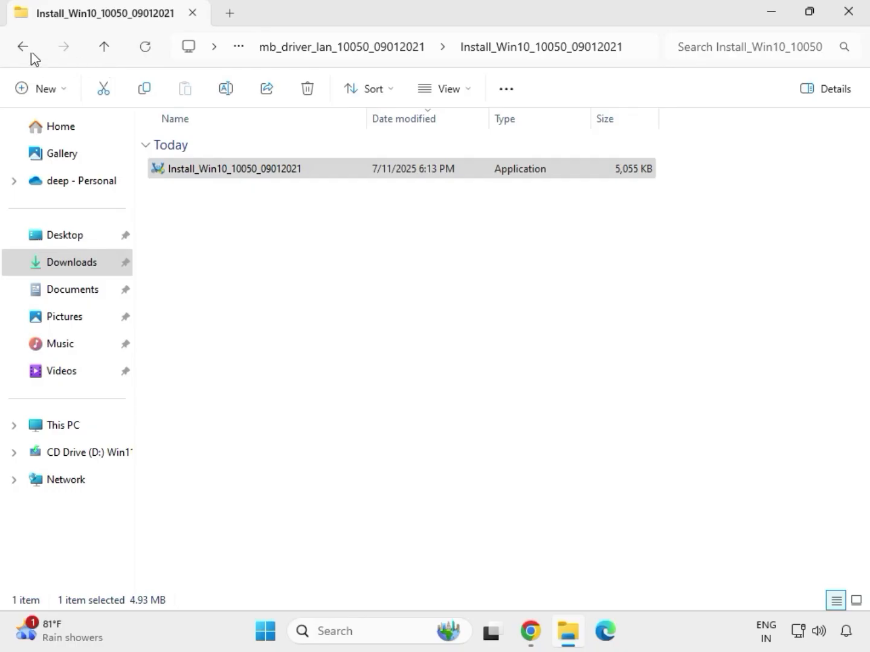
click(25, 52)
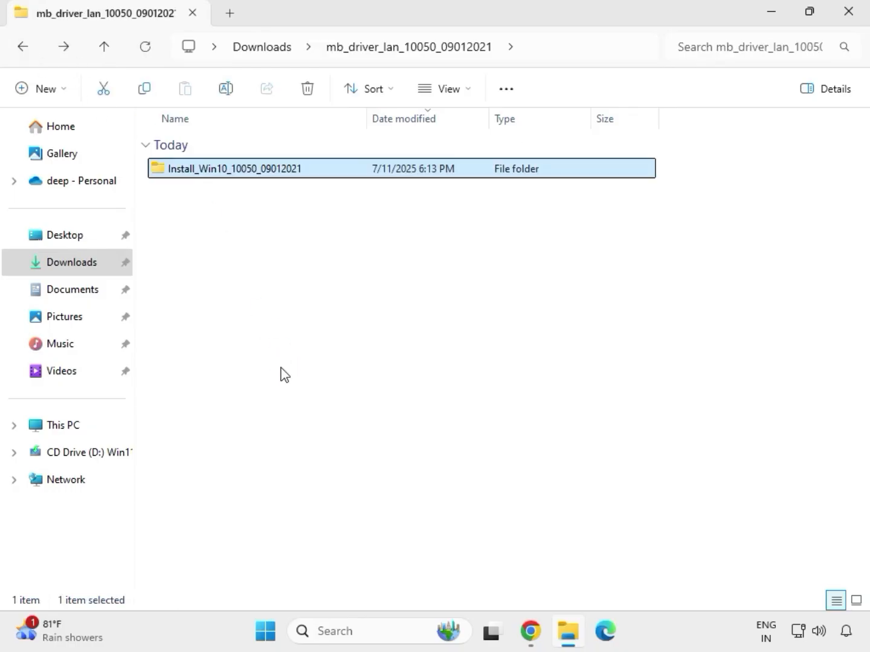
click(19, 48)
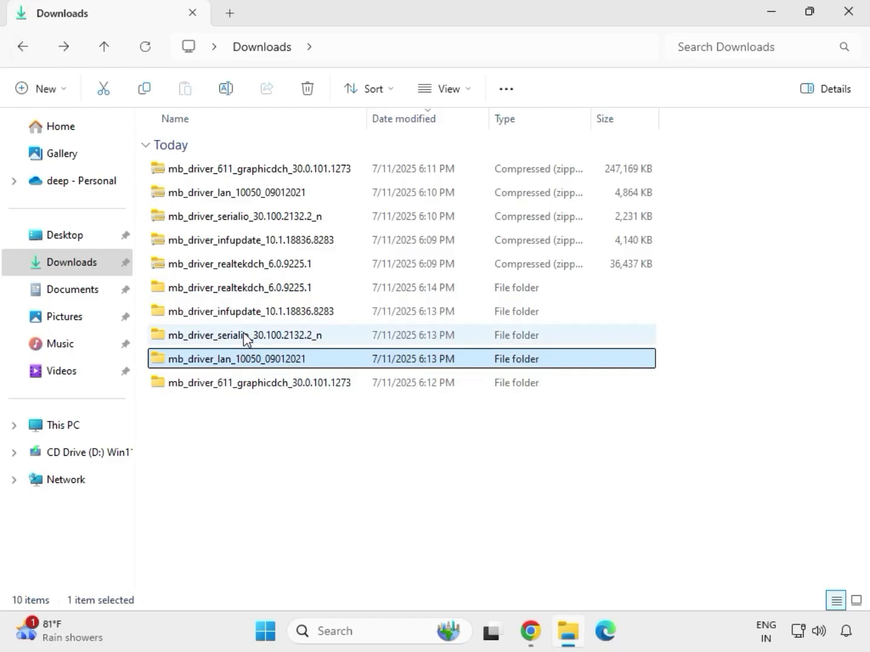
Step: Try to install Intel Serial IO by running SetupSerialIO as administrator from the mb_driver_serialio_30.100.2132.2_n folder, then return to Downloads
double_click(244, 337)
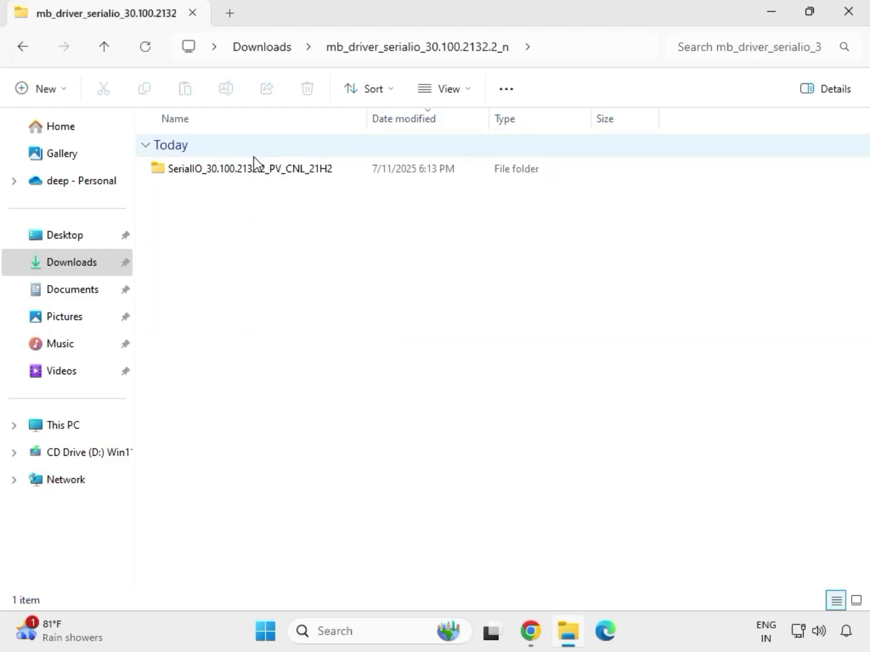
double_click(260, 170)
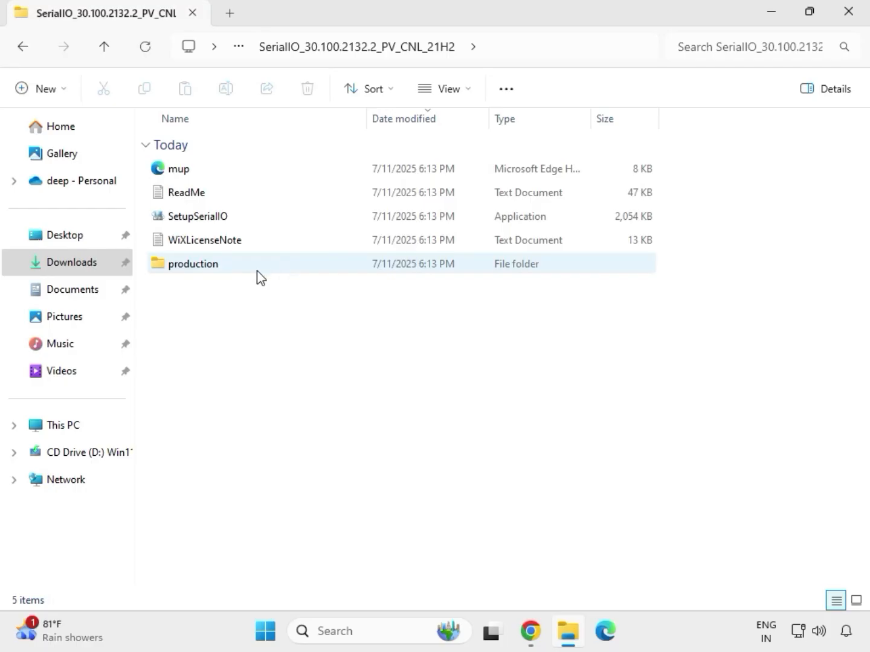
click(218, 224)
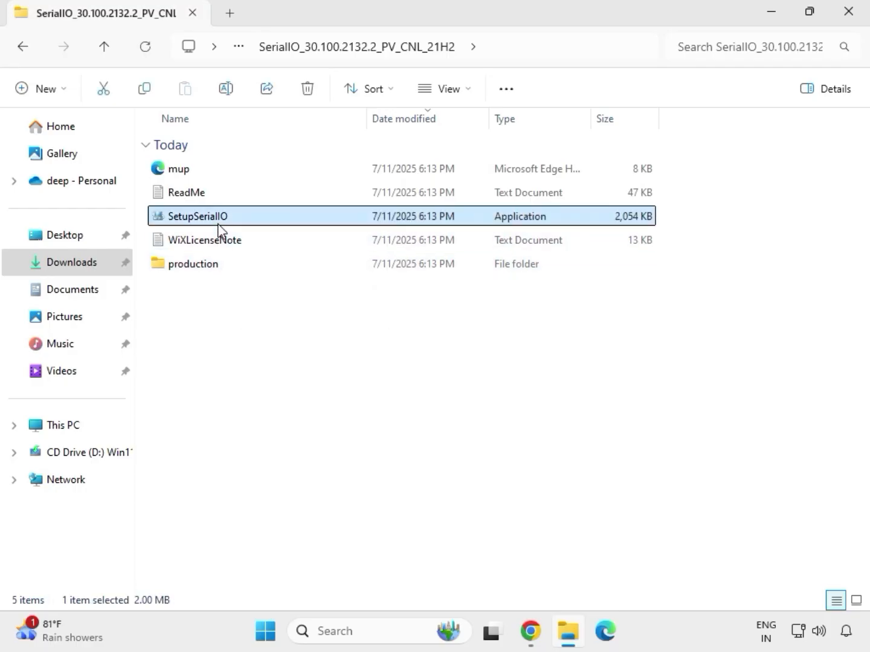
right_click(218, 224)
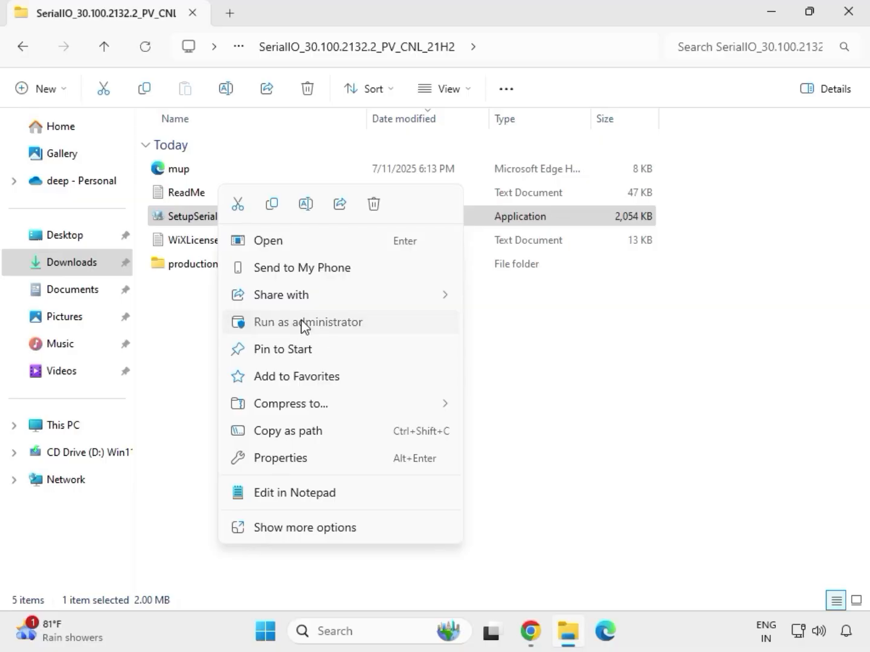
click(302, 323)
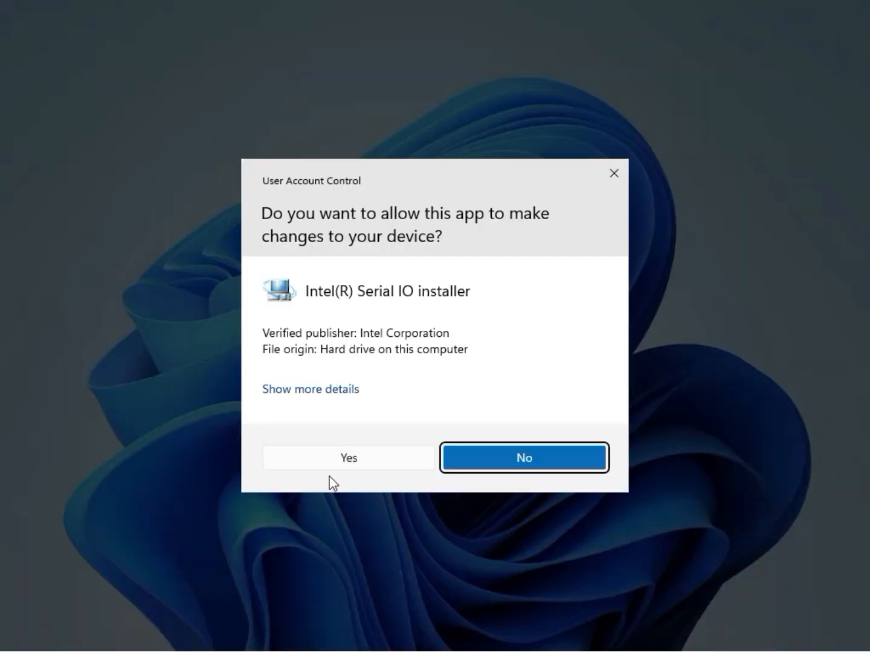
click(343, 458)
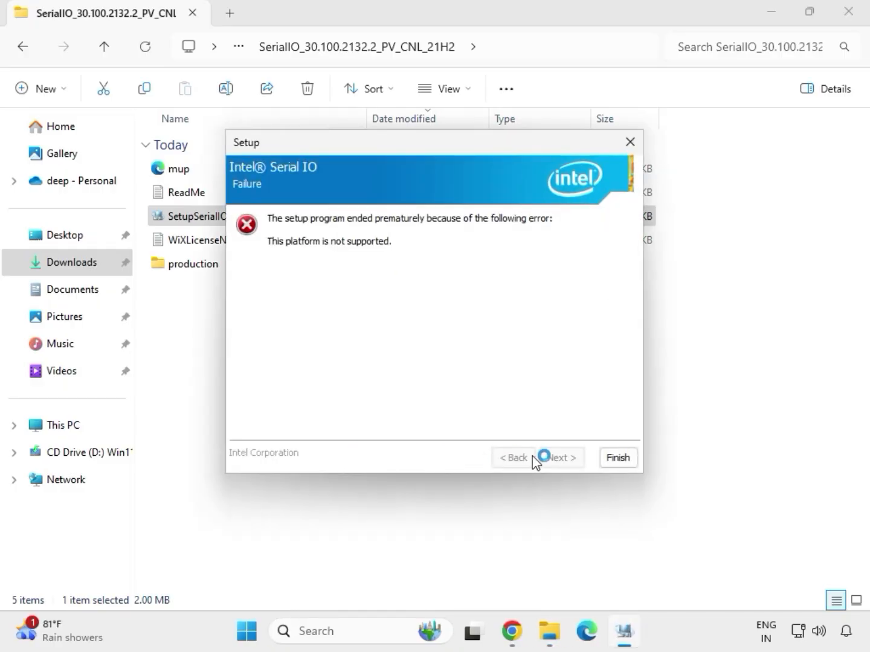
click(618, 458)
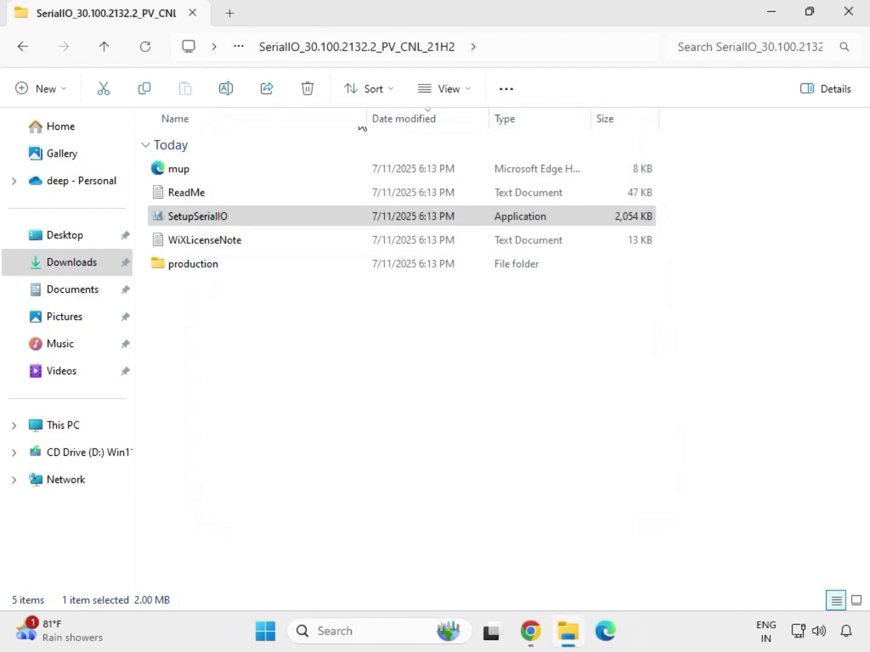
click(27, 51)
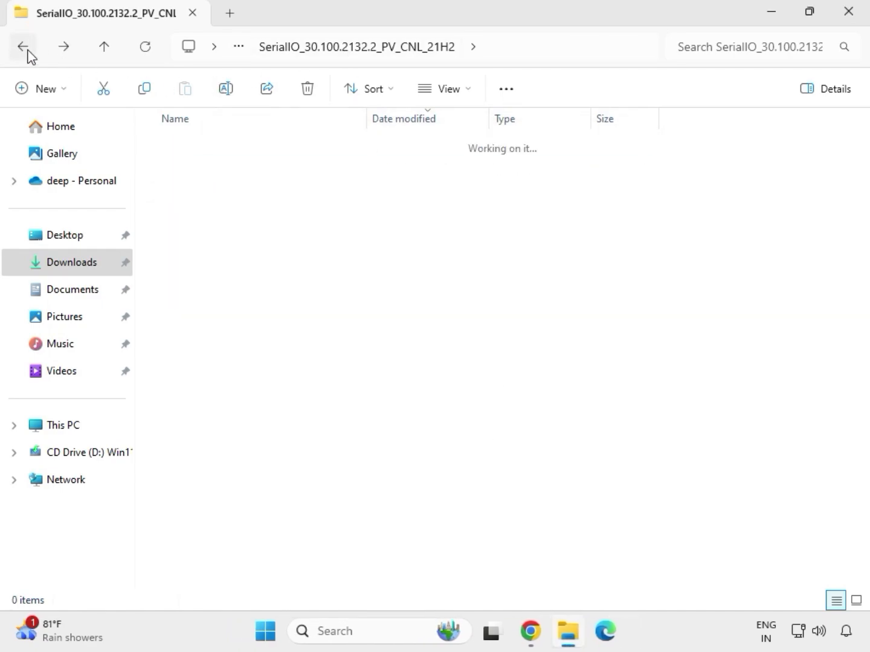
click(27, 52)
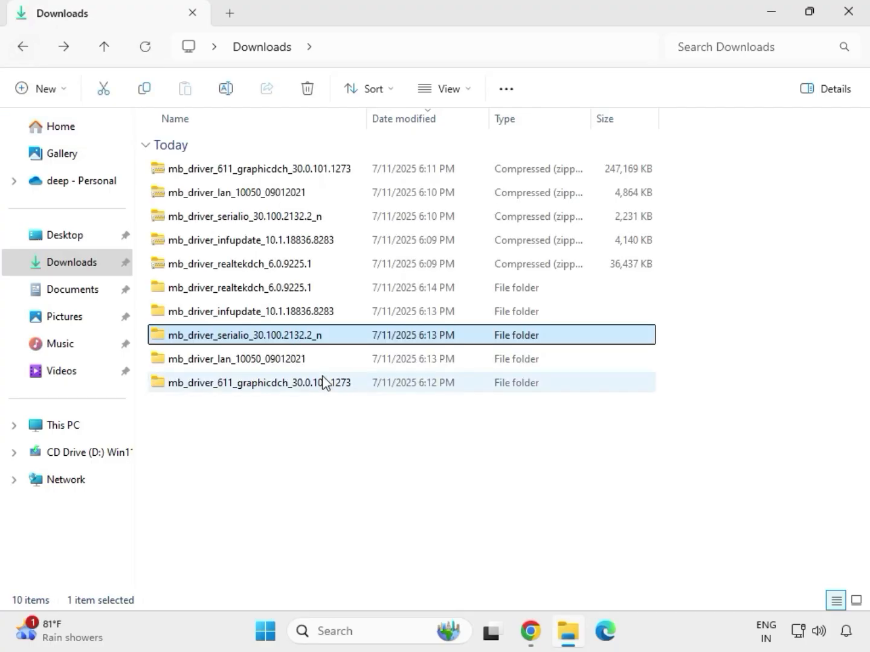
Step: Run SetupChipset as administrator from the Chipset-10.1.18836.8283-Public-MUP folder inside mb_driver_infupdate_10.1.18836.8283, and allow it to make changes
click(228, 313)
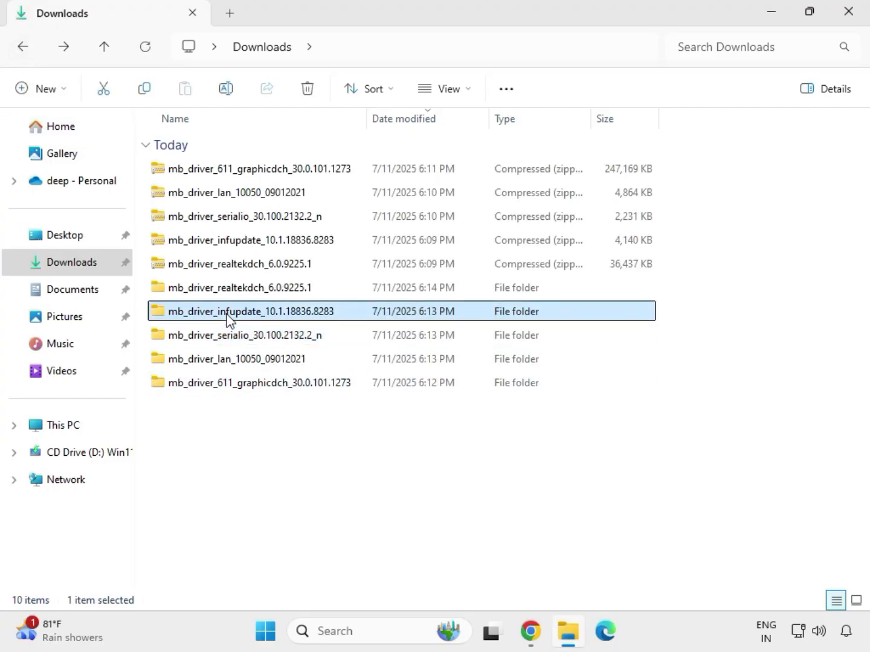
double_click(227, 313)
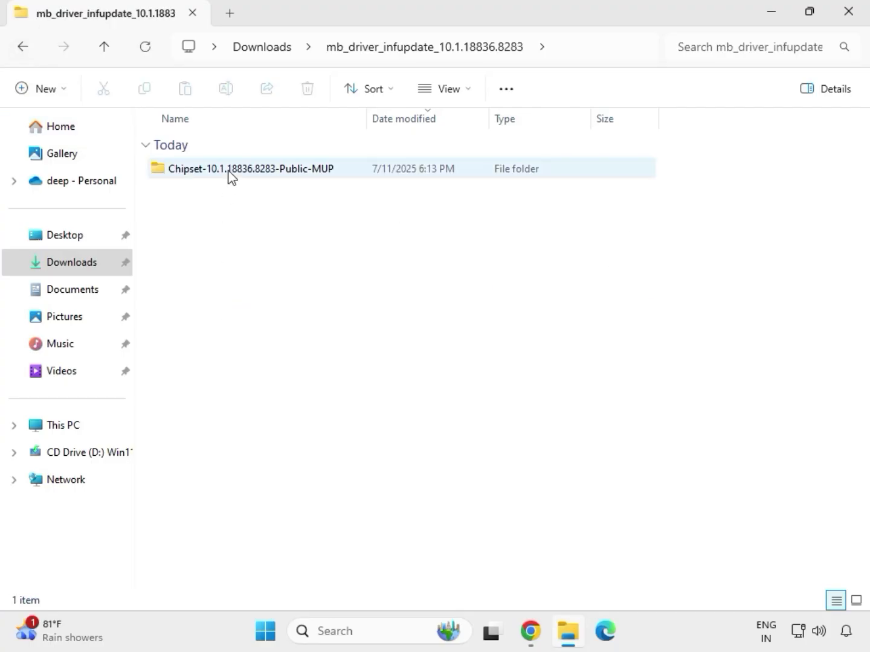
click(232, 172)
double_click(231, 172)
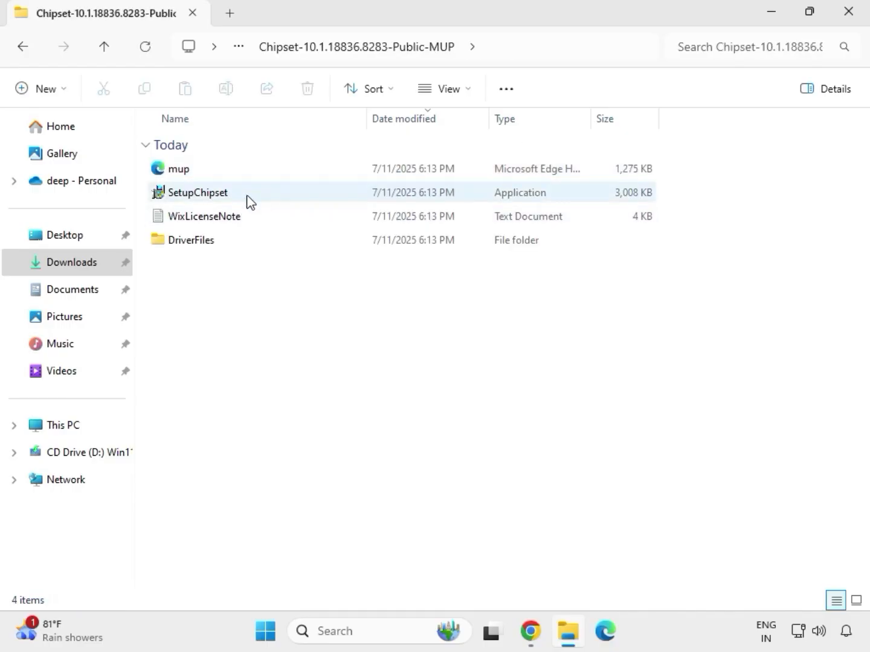
click(248, 199)
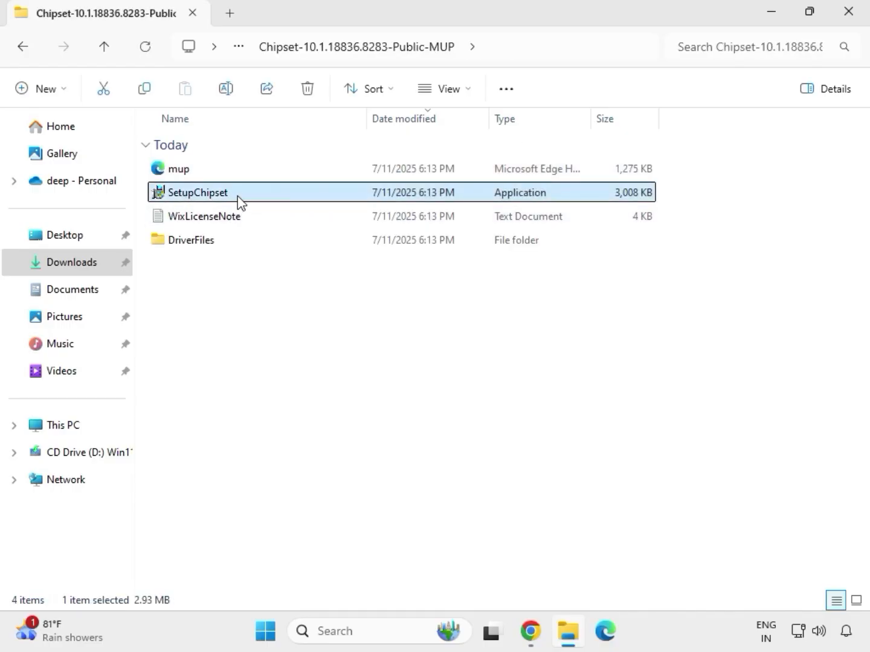
right_click(241, 203)
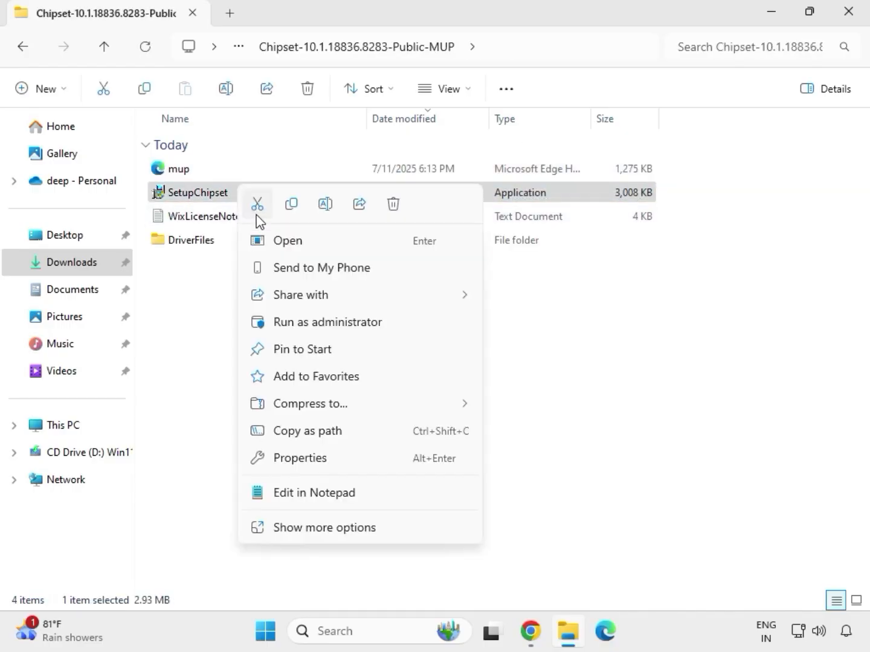
click(308, 319)
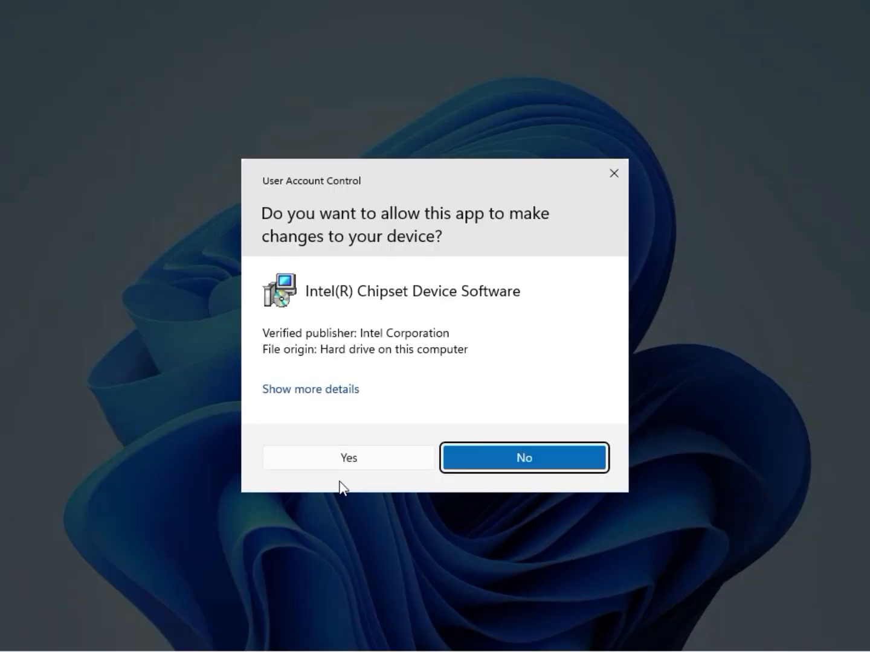
click(345, 466)
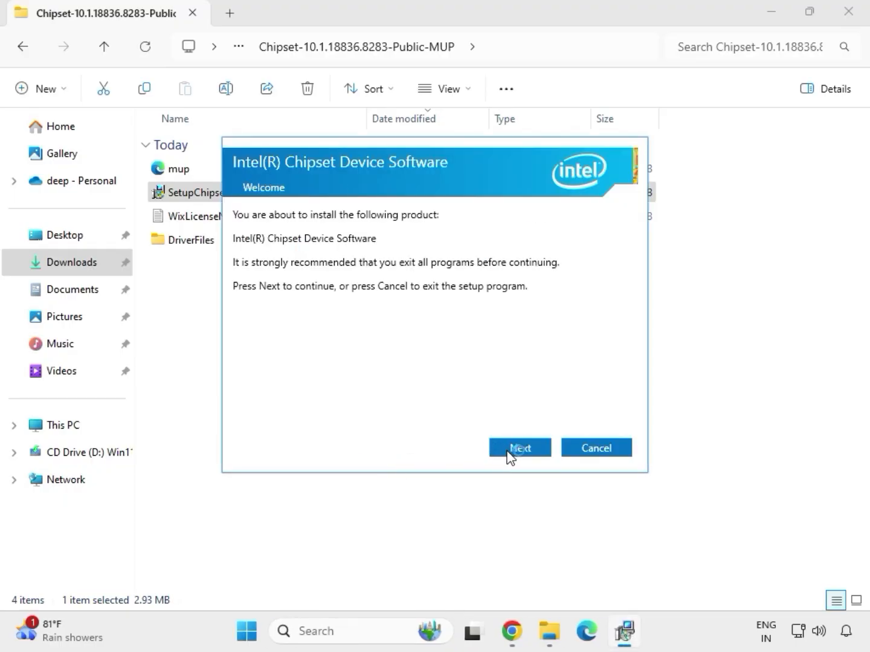
Step: Install the Intel Chipset Device Software, close its setup window, and return to the Downloads folder
click(510, 450)
click(514, 450)
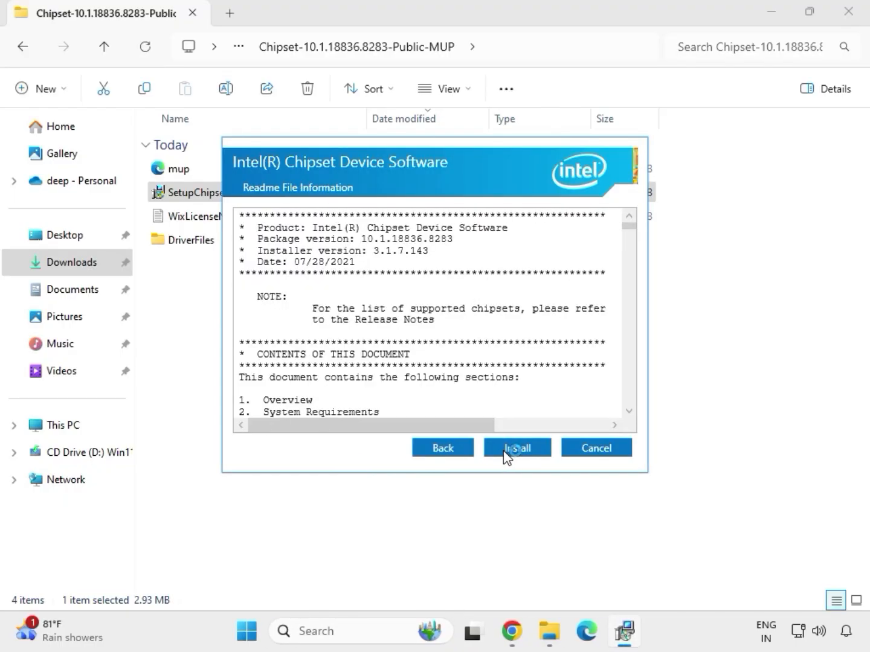
click(533, 451)
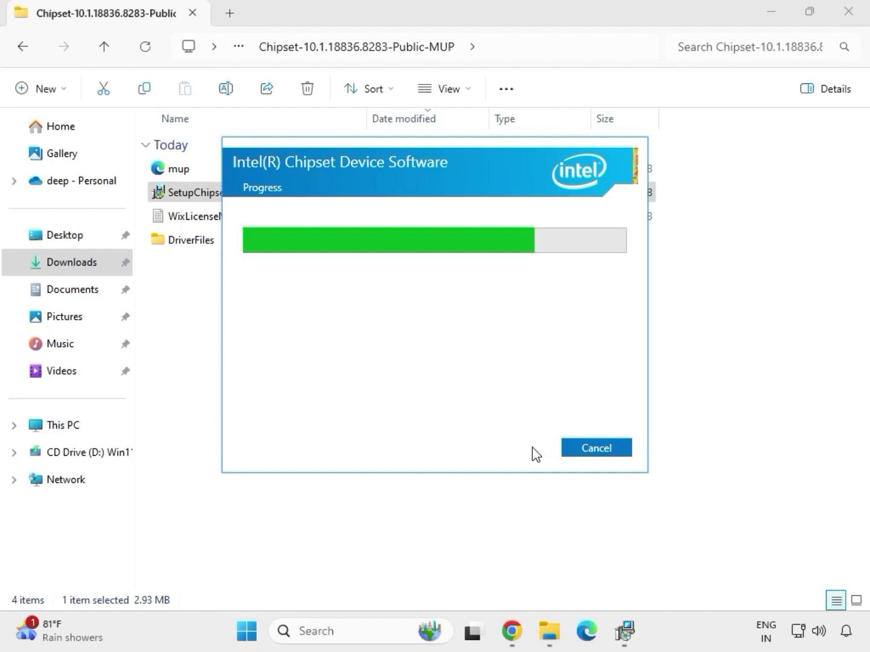
click(589, 457)
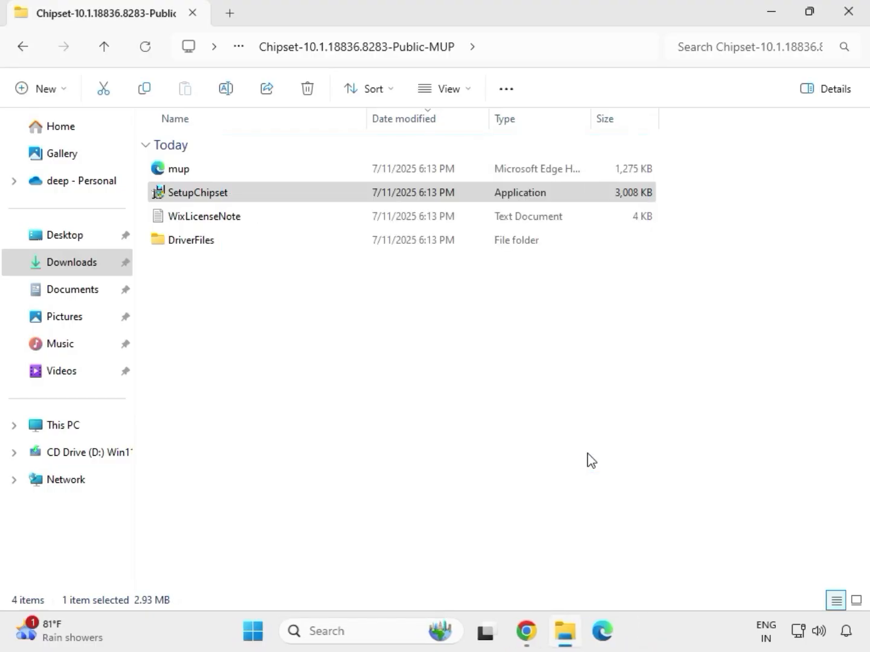
click(281, 193)
key(BackSpace)
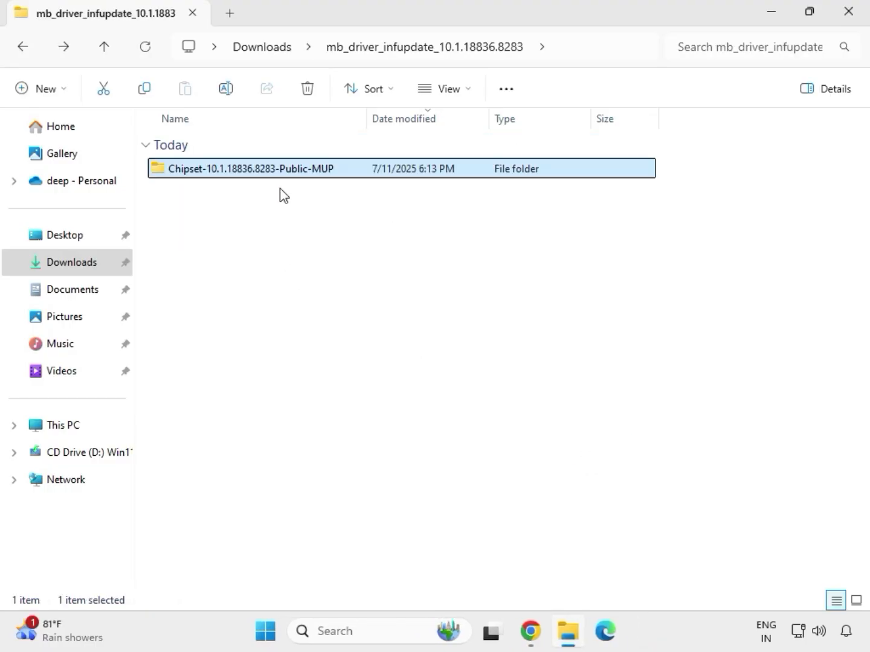
key(BackSpace)
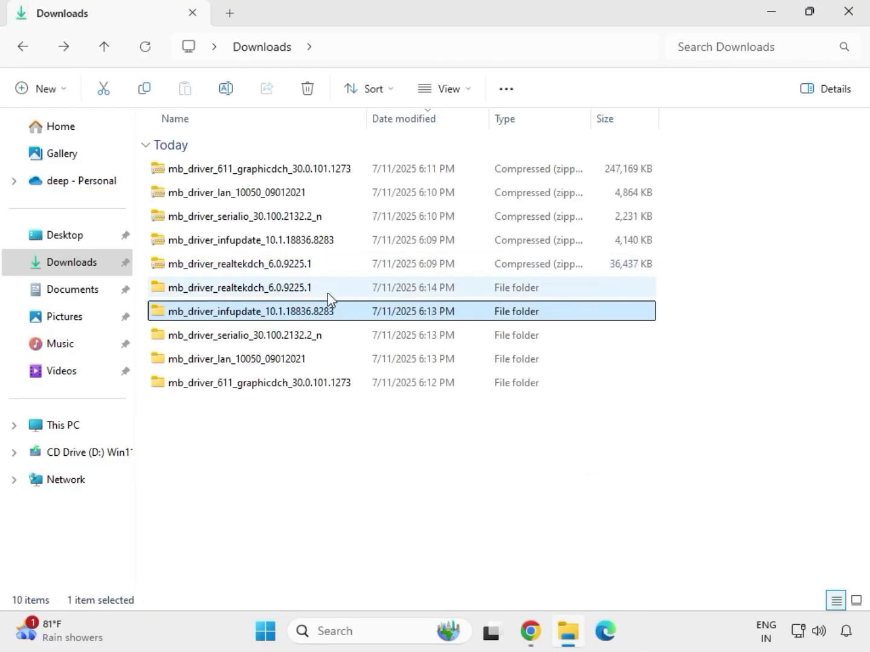
Step: View the contents of the extracted mb_driver_realtekdch_6.0.9225.1 folder and return to Downloads
double_click(324, 290)
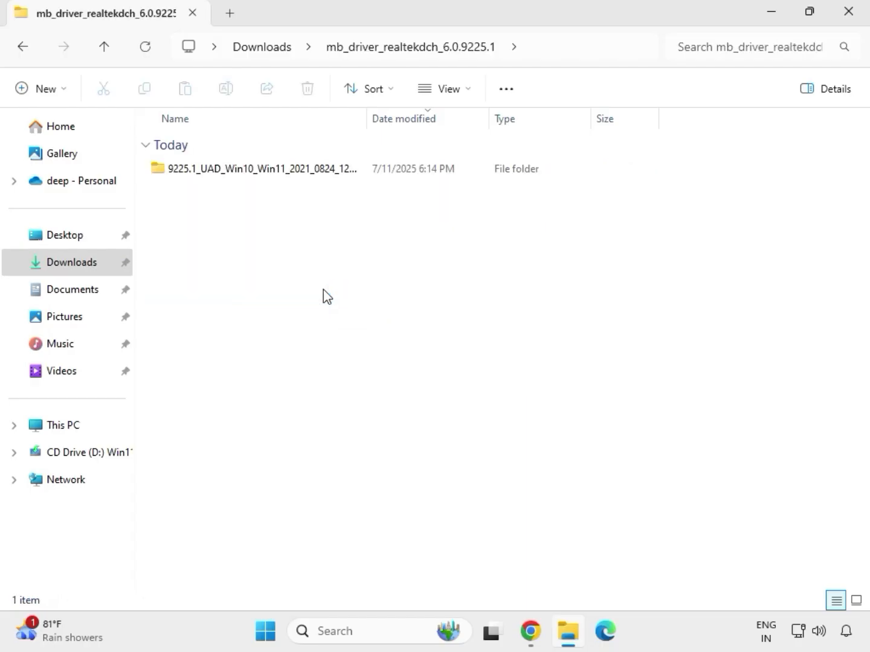
click(267, 51)
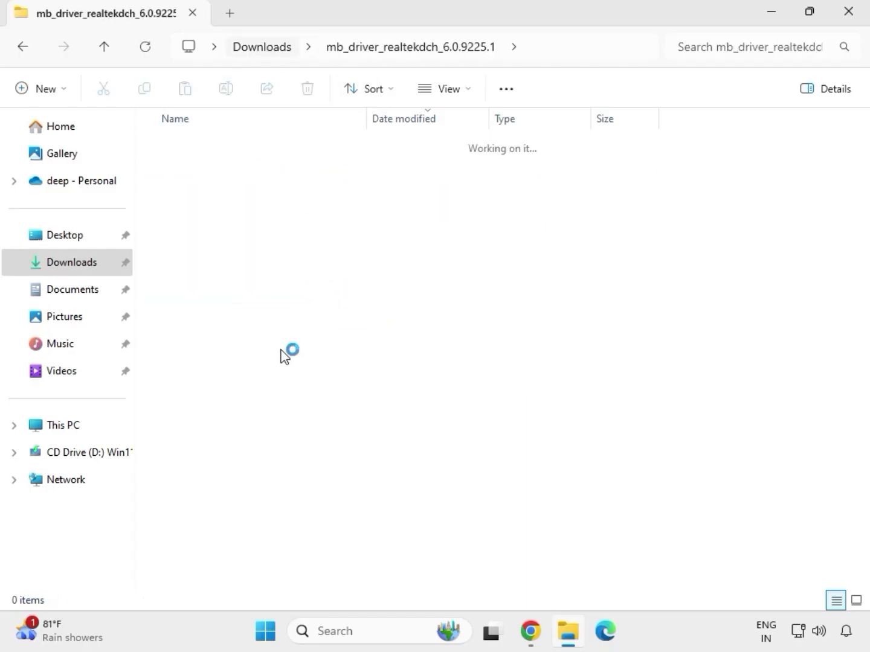
Step: Run the mb_driver_611_graphicdch_30.0.101.1273 application as administrator from its extracted folder, allow it to make changes, and return to Downloads
click(252, 385)
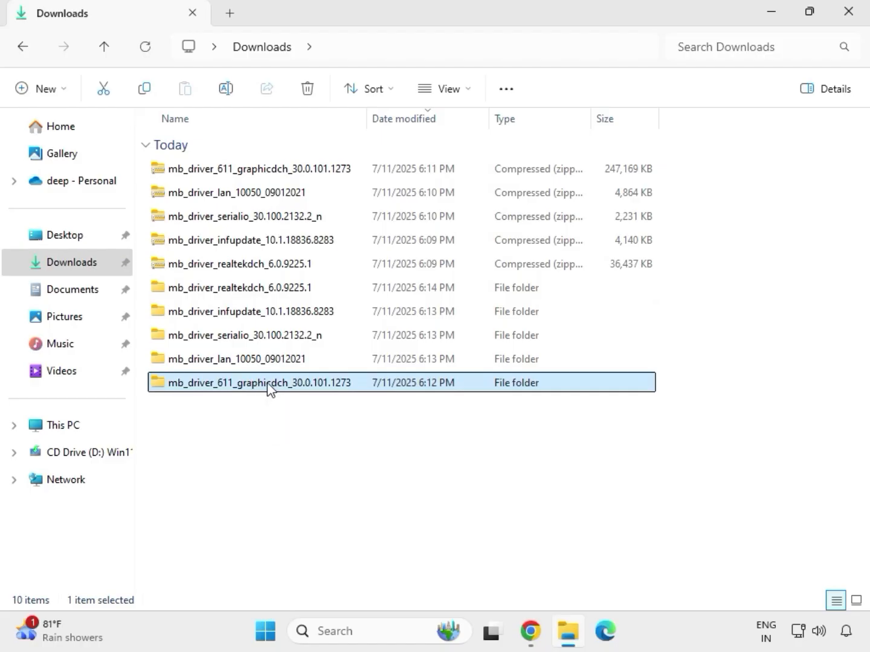
double_click(267, 384)
click(240, 172)
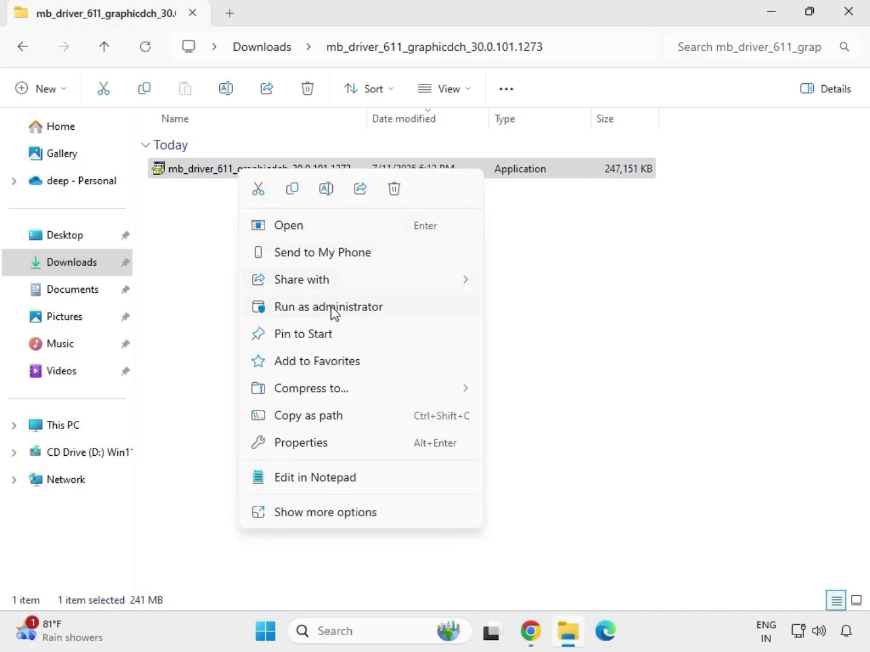
click(331, 306)
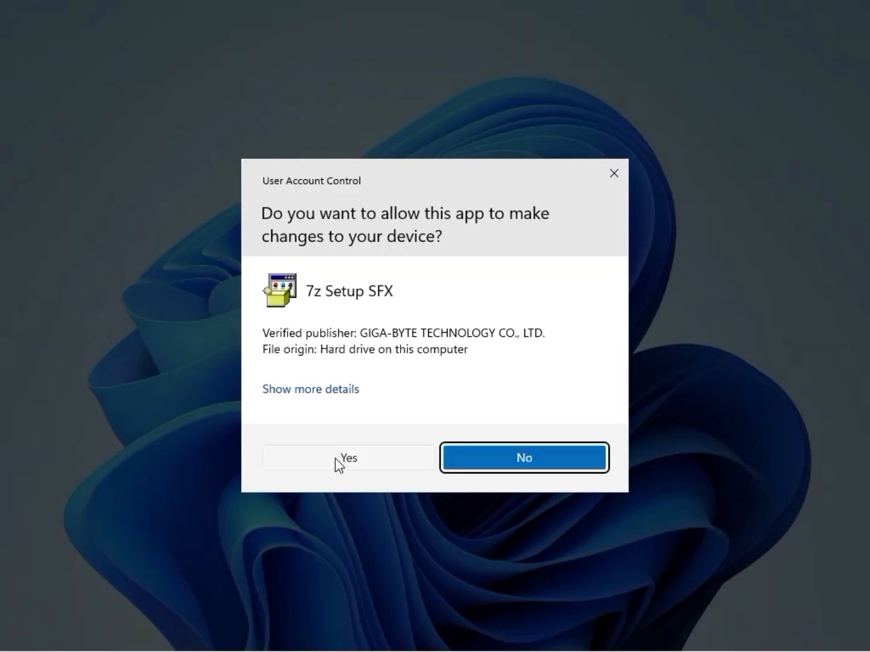
click(336, 463)
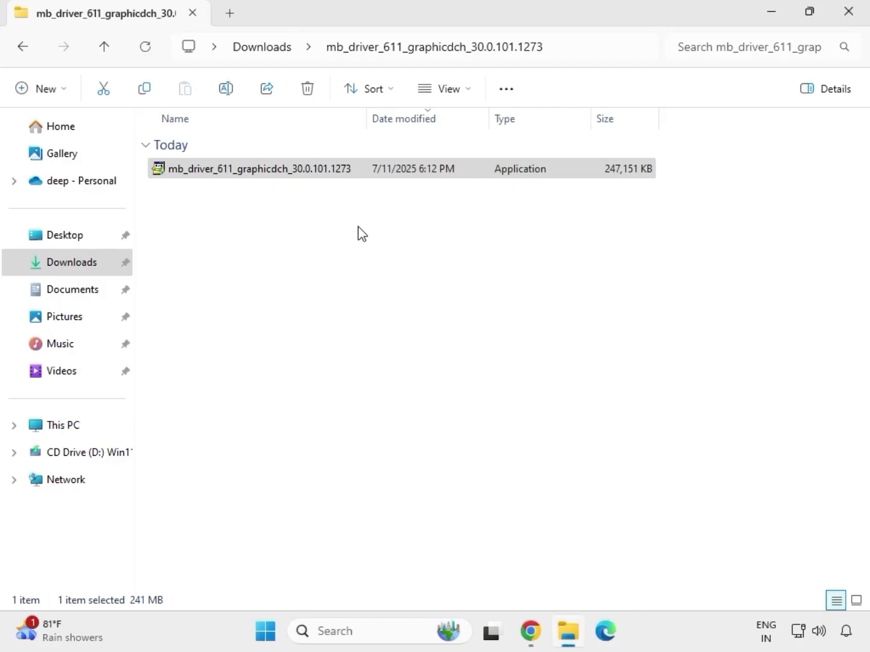
click(271, 50)
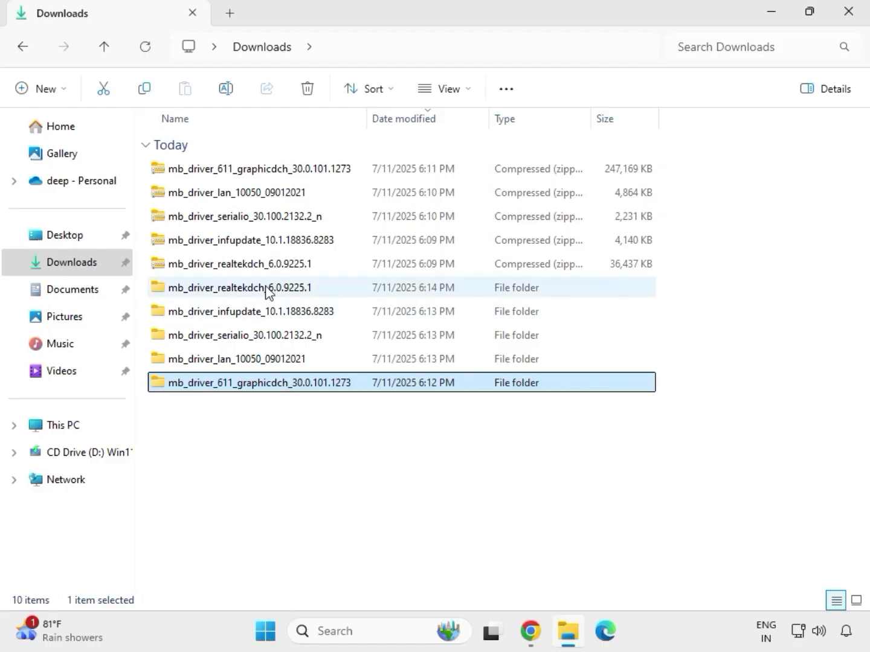
Step: Run the Setup application as administrator from the 9225.1_UAD_Win10_Win11 folder inside mb_driver_realtekdch_6.0.9225.1, and allow it to make changes
double_click(269, 289)
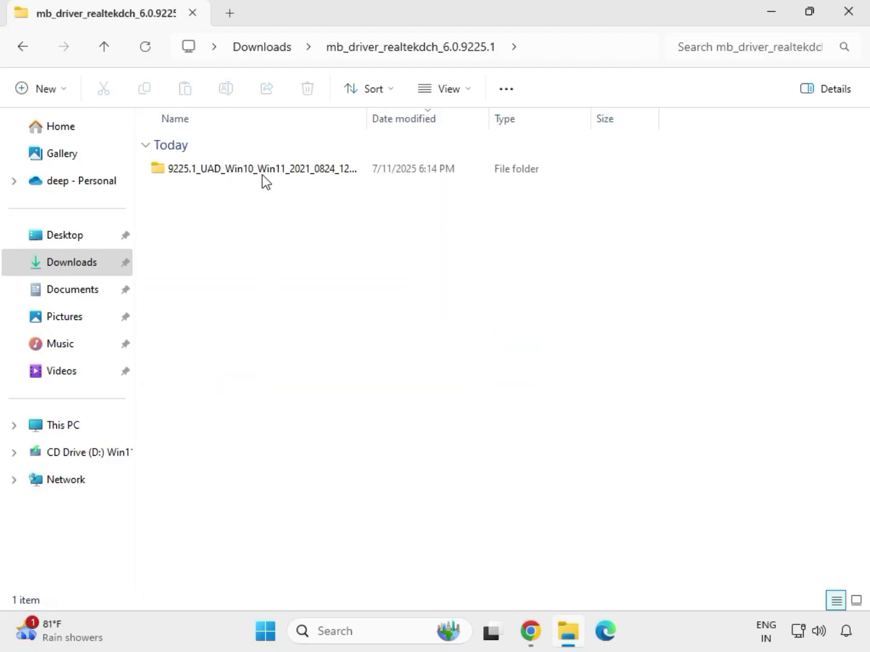
double_click(255, 168)
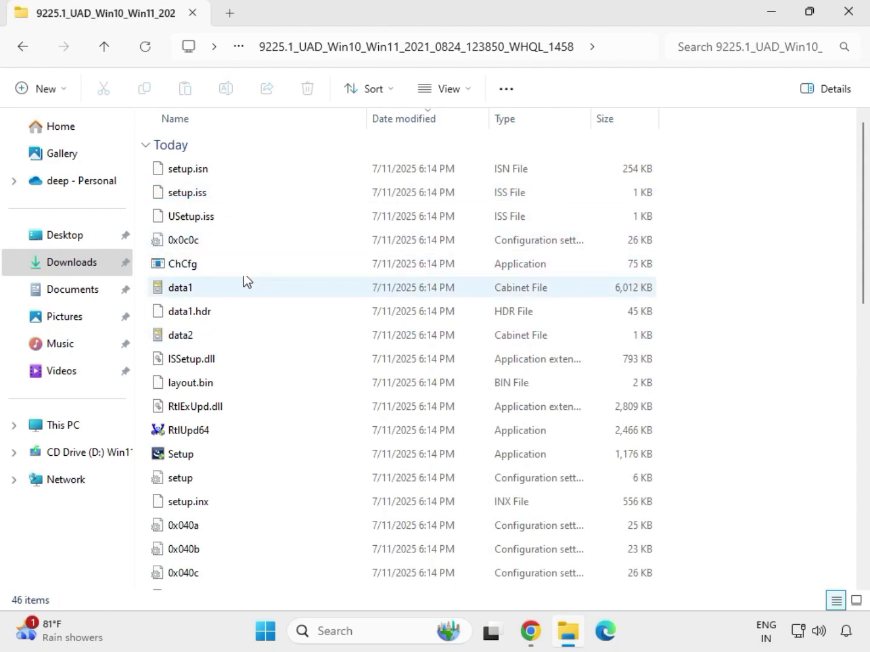
click(234, 456)
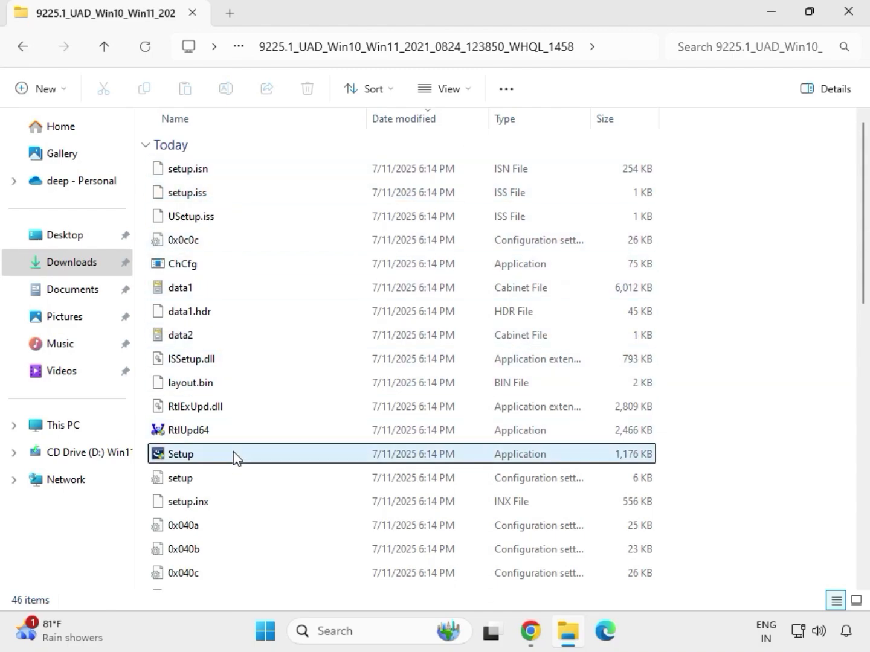
right_click(199, 460)
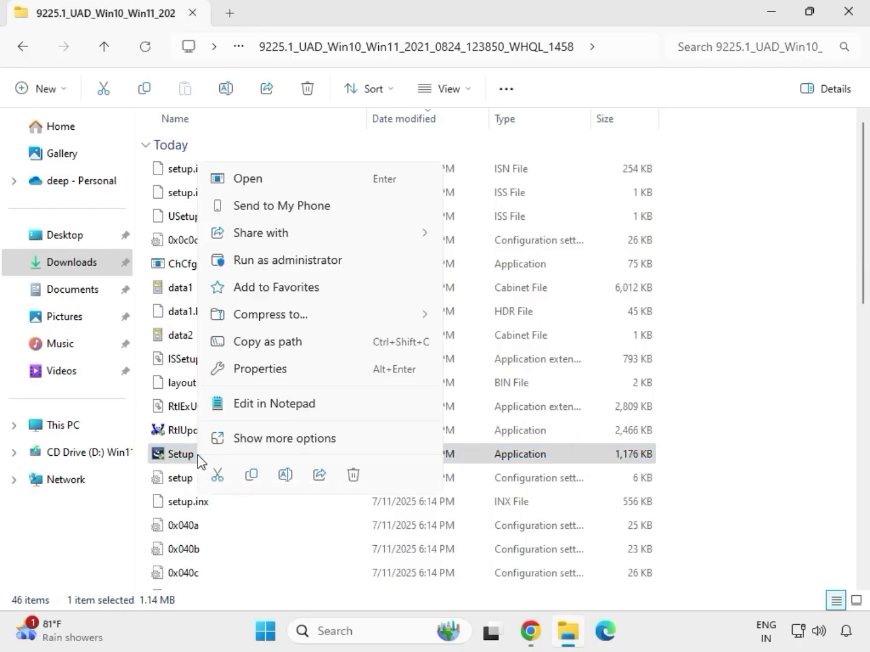
click(269, 261)
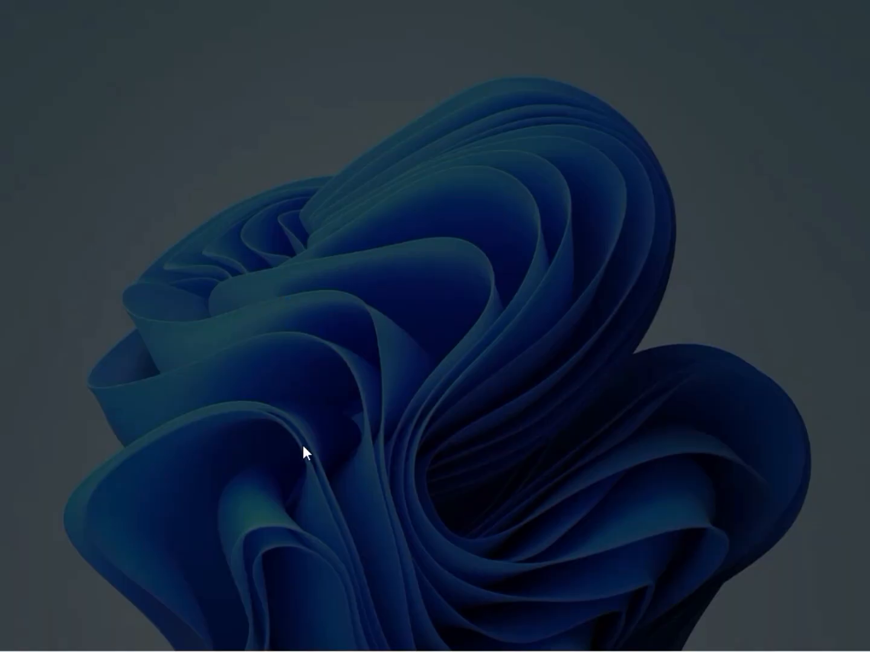
click(312, 458)
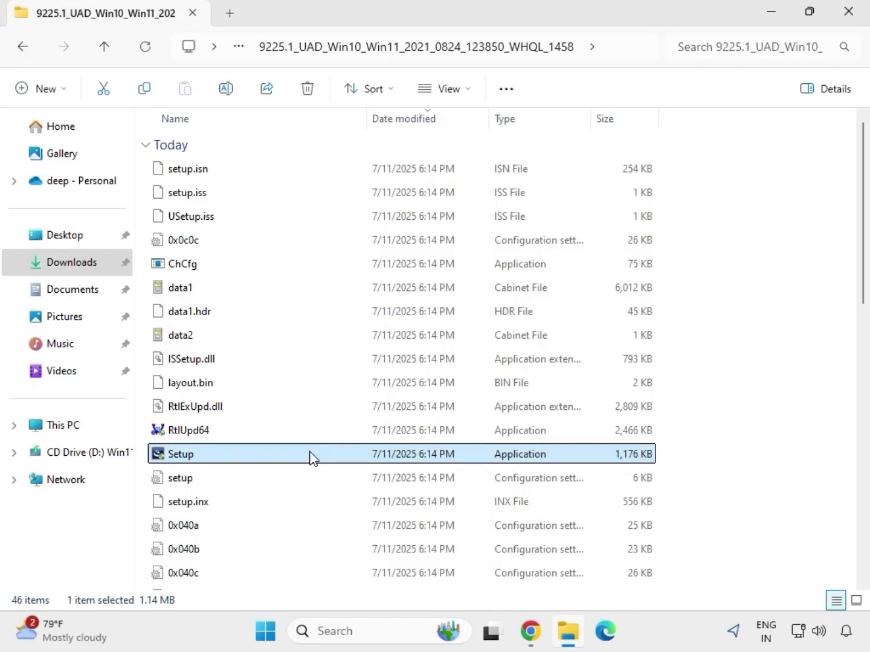
Step: Install Realtek Audio Driver 6.0.9225.1 through its setup wizard and finish without restarting the computer immediately
mouse_move(304, 427)
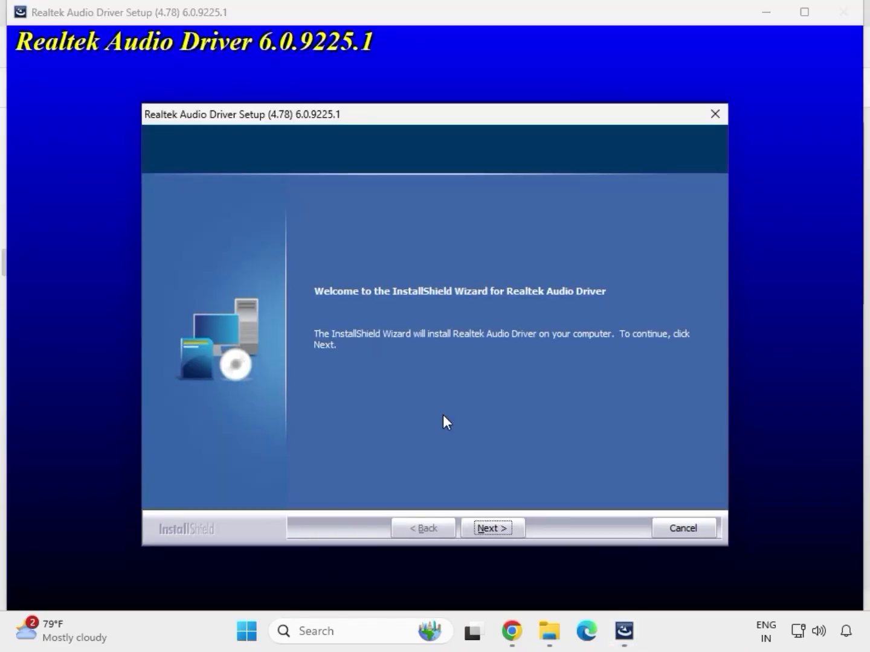
click(493, 528)
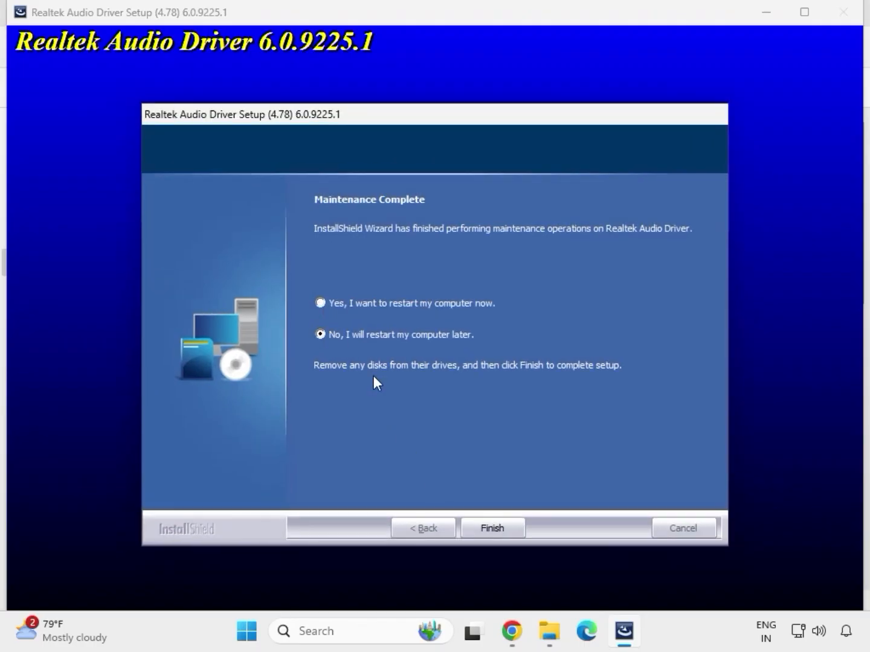
click(489, 528)
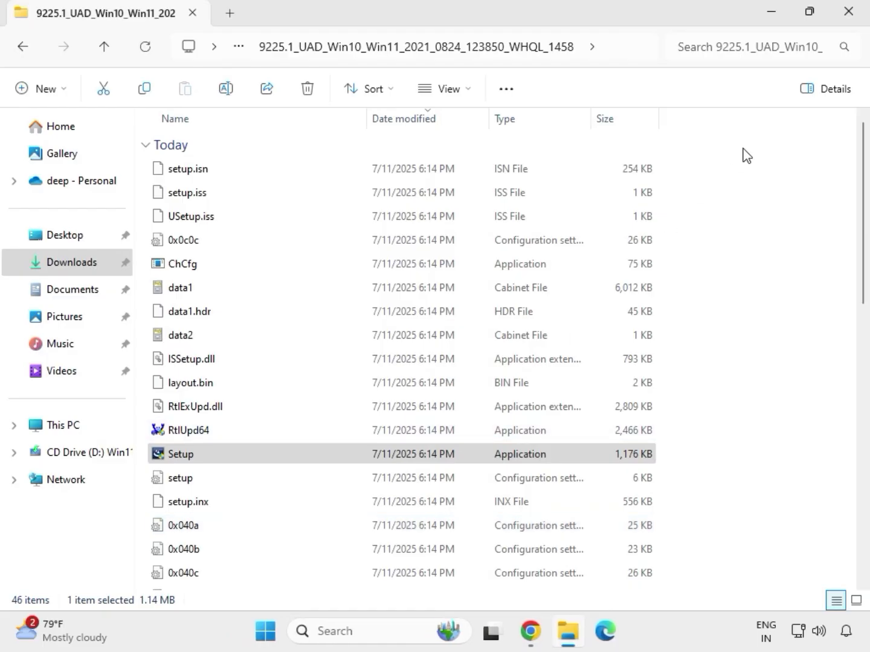